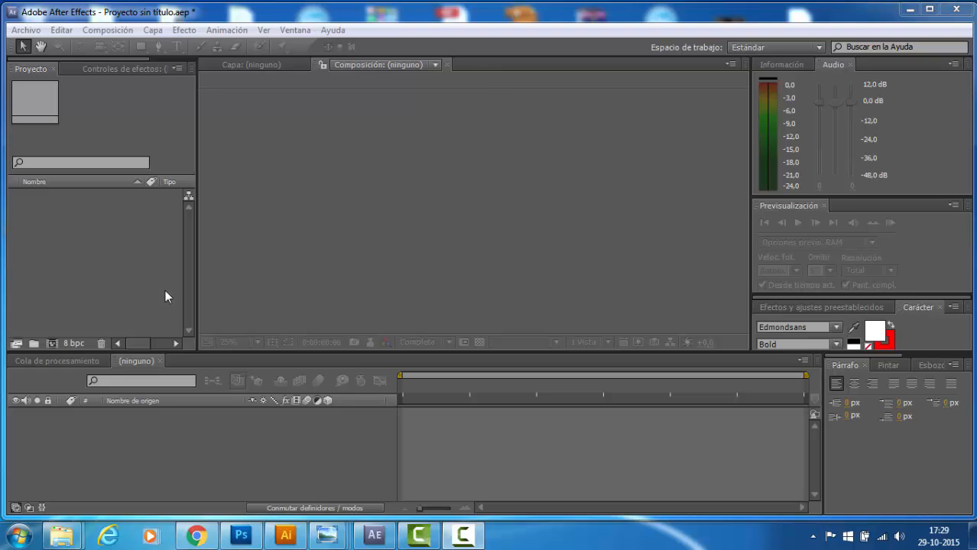
- Create a new composition with the HDTV 1080 25 preset, 1920 × 1080 px, and a duration of 10 seconds
{"action": "left_click", "coordinate": [347, 221]}
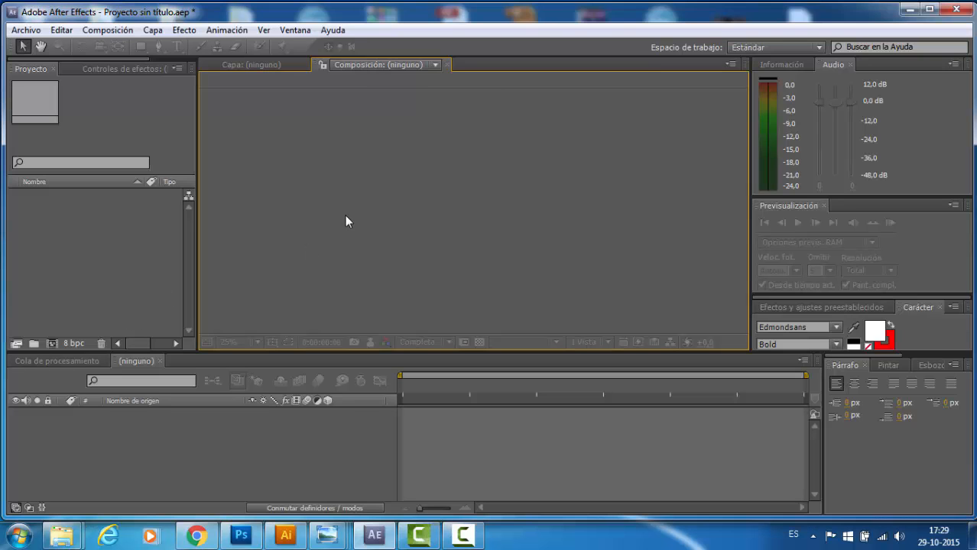
{"action": "left_click", "coordinate": [107, 29]}
{"action": "left_click", "coordinate": [111, 48]}
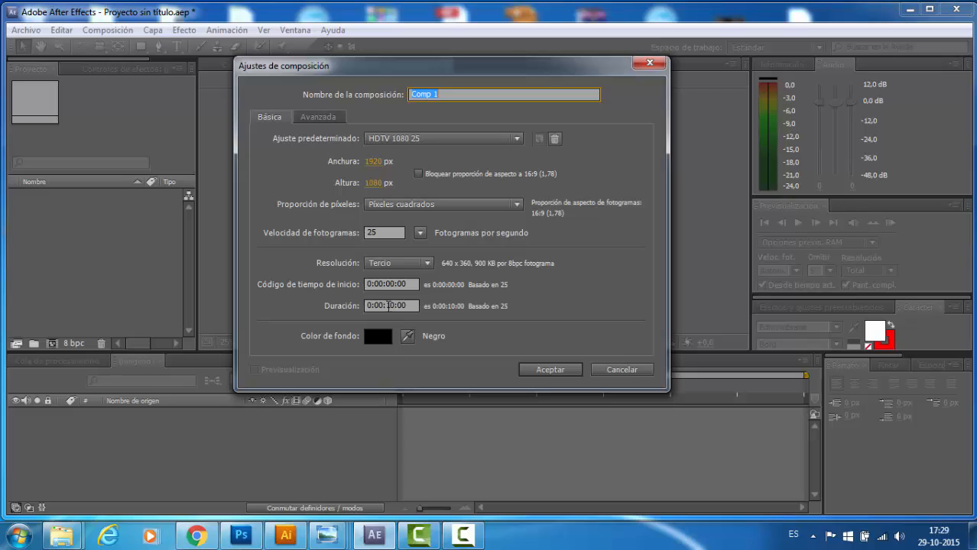
{"action": "left_click_drag", "start_coordinate": [386, 306], "coordinate": [396, 306]}
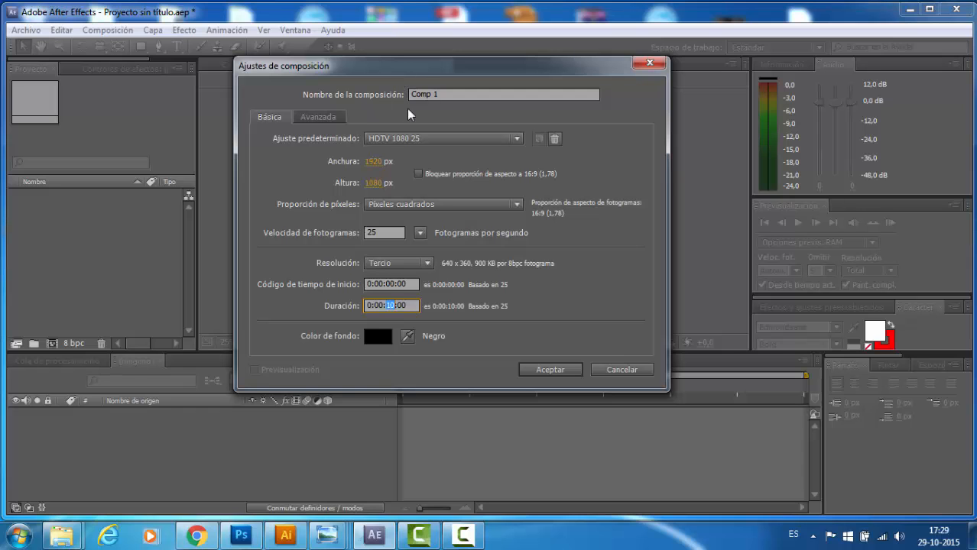
{"action": "left_click_drag", "start_coordinate": [419, 67], "coordinate": [428, 100]}
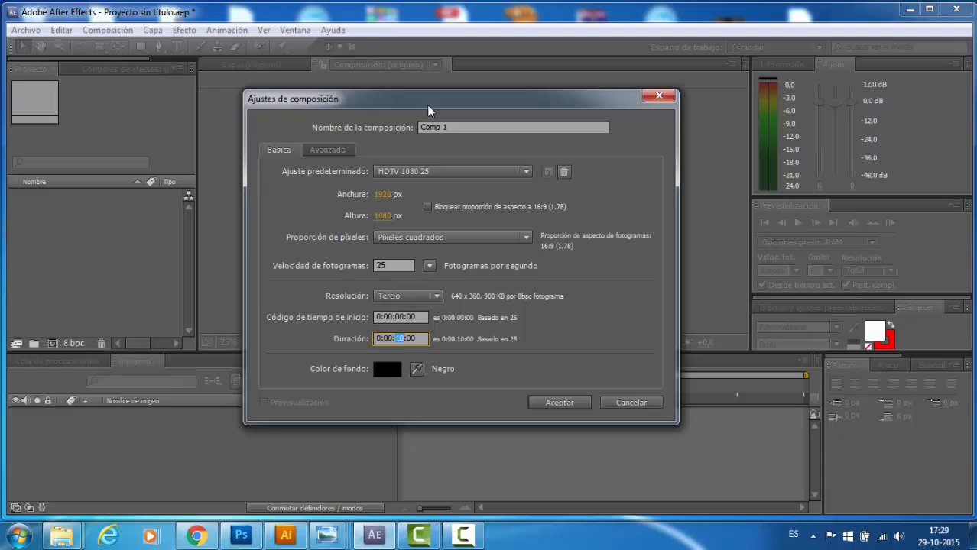
{"action": "left_click_drag", "start_coordinate": [428, 106], "coordinate": [506, 97]}
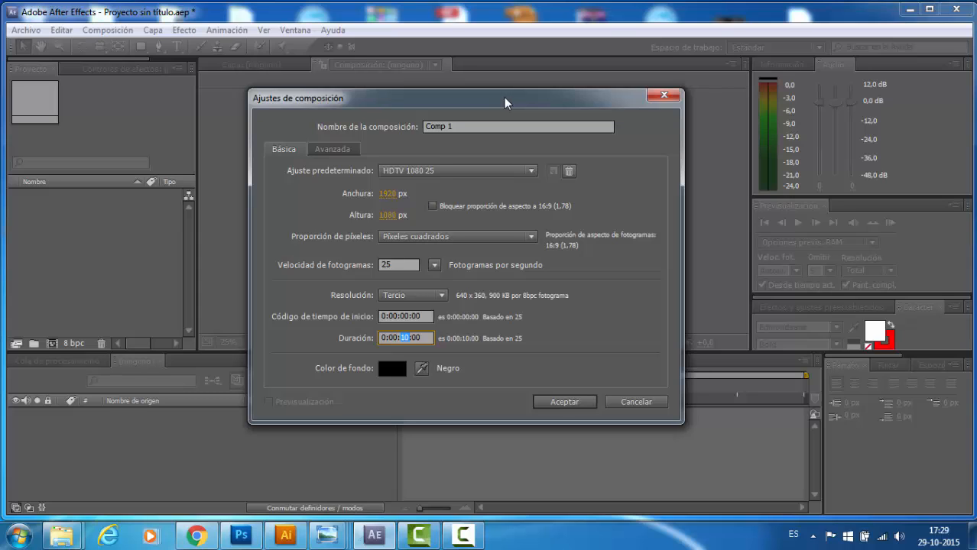
{"action": "left_click", "coordinate": [572, 402]}
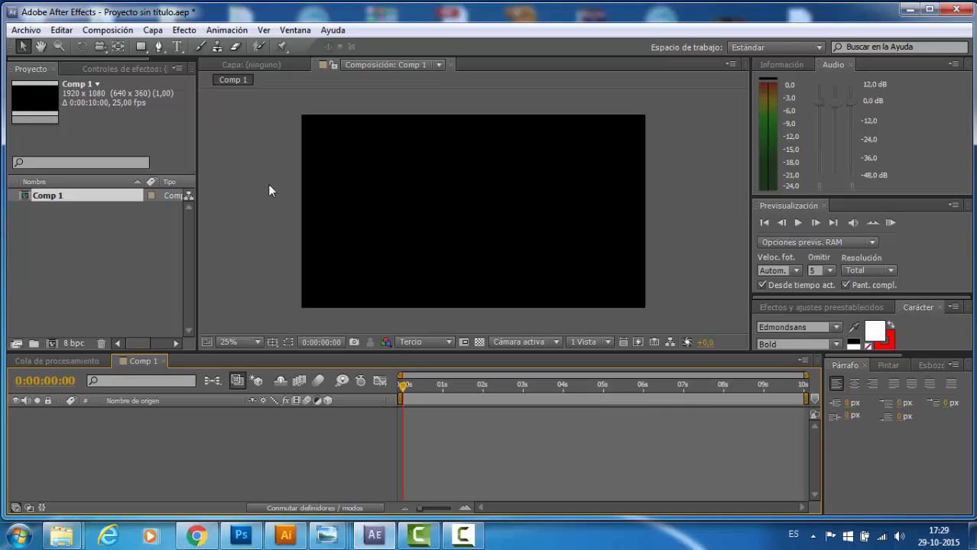
{"action": "left_click", "coordinate": [76, 198]}
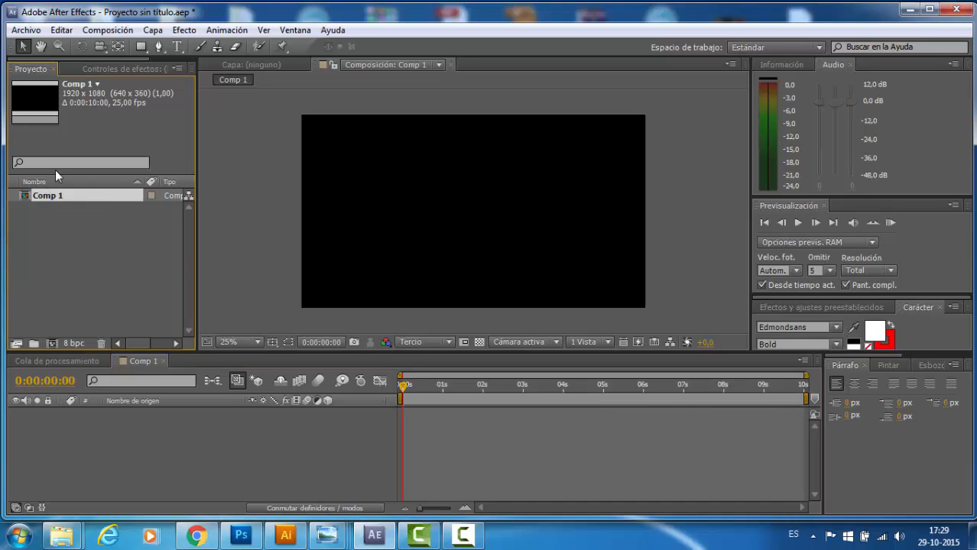
{"action": "left_click", "coordinate": [140, 360]}
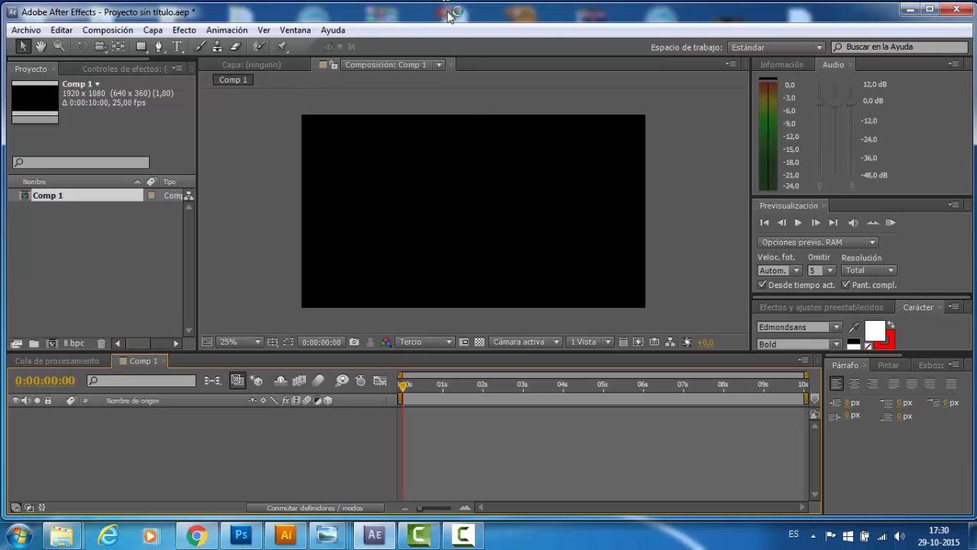
- Add a composition-sized solid layer of 1920 × 1080 px in yellow-green C6FF00
{"action": "left_click", "coordinate": [153, 30]}
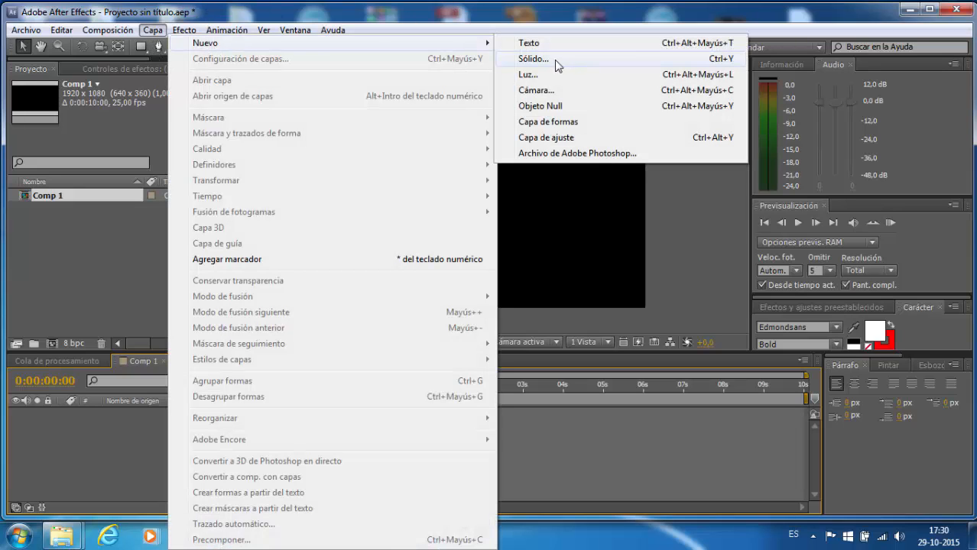
{"action": "mouse_move", "coordinate": [156, 29]}
{"action": "mouse_move", "coordinate": [175, 42]}
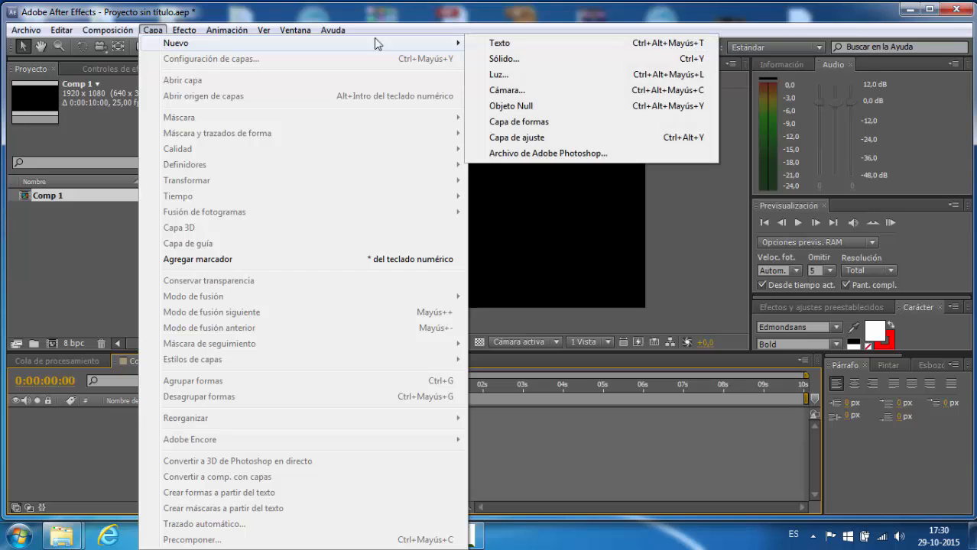
{"action": "left_click", "coordinate": [534, 60]}
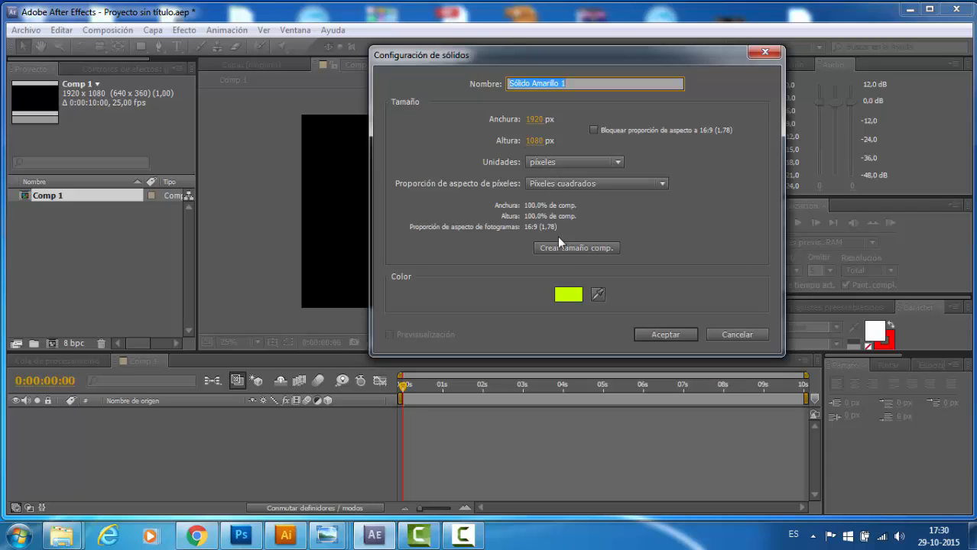
{"action": "left_click", "coordinate": [570, 295]}
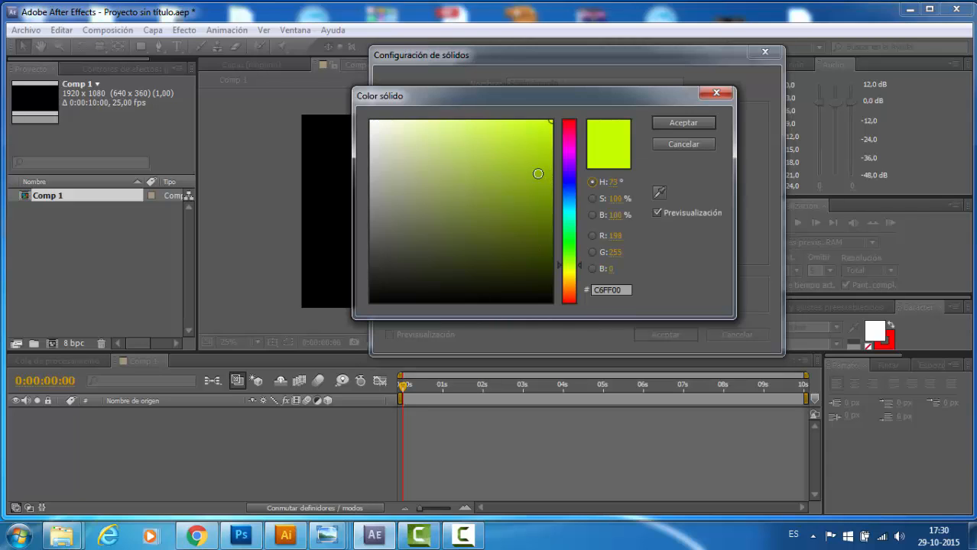
{"action": "left_click", "coordinate": [683, 123]}
{"action": "left_click", "coordinate": [665, 334]}
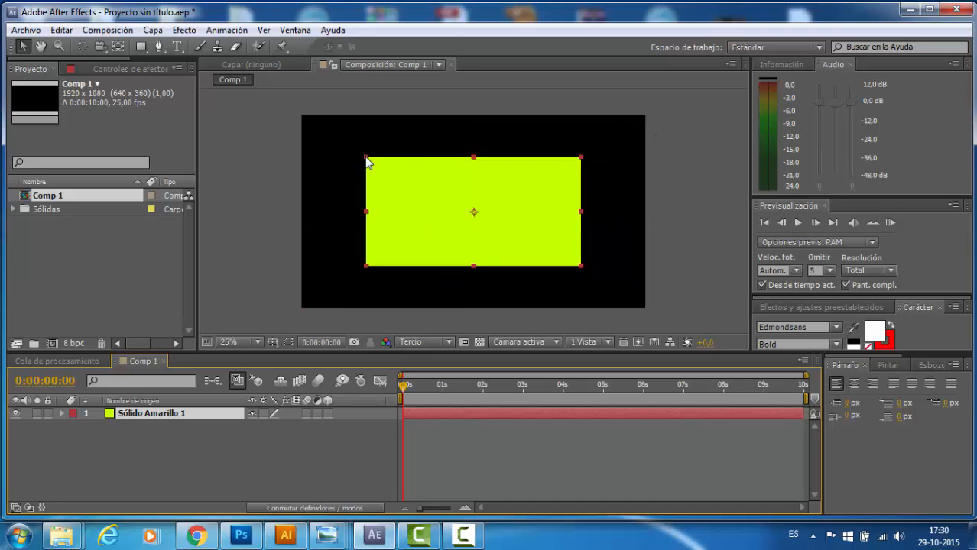
- Resize the solid about its centred anchor point, leaving it slightly smaller than the frame with a black border all around
{"action": "mouse_move", "coordinate": [302, 115]}
{"action": "left_mouse_down"}
{"action": "mouse_move", "coordinate": [386, 138]}
{"action": "mouse_move", "coordinate": [390, 129]}
{"action": "mouse_move", "coordinate": [356, 175]}
{"action": "mouse_move", "coordinate": [402, 159]}
{"action": "mouse_move", "coordinate": [330, 140]}
{"action": "mouse_move", "coordinate": [371, 122]}
{"action": "mouse_move", "coordinate": [374, 151]}
{"action": "mouse_move", "coordinate": [327, 148]}
{"action": "mouse_move", "coordinate": [304, 117]}
{"action": "left_mouse_up"}
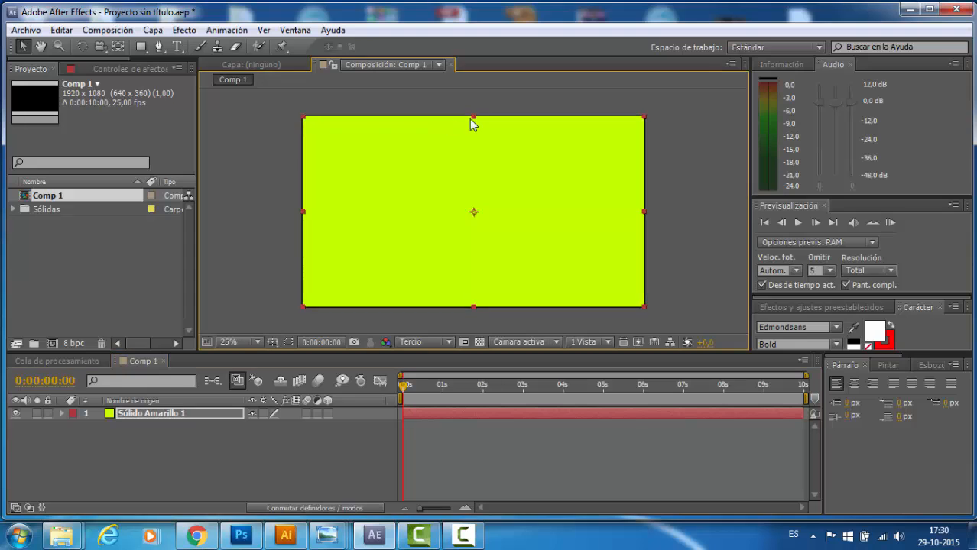
{"action": "mouse_move", "coordinate": [474, 119]}
{"action": "left_mouse_down"}
{"action": "mouse_move", "coordinate": [477, 203]}
{"action": "mouse_move", "coordinate": [475, 116]}
{"action": "left_mouse_up"}
{"action": "left_click_drag", "start_coordinate": [644, 211], "coordinate": [504, 193]}
{"action": "left_click_drag", "start_coordinate": [474, 119], "coordinate": [479, 173]}
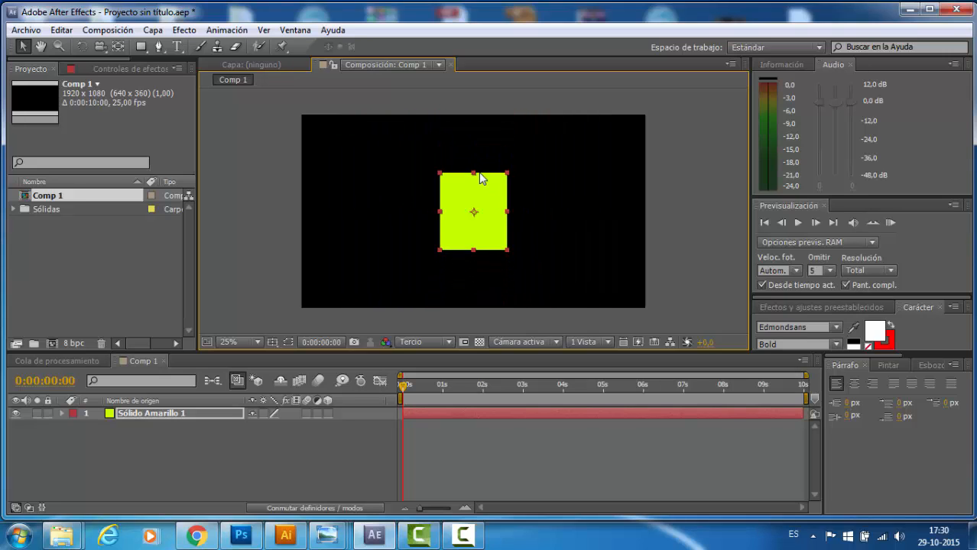
{"action": "left_click_drag", "start_coordinate": [510, 213], "coordinate": [604, 291]}
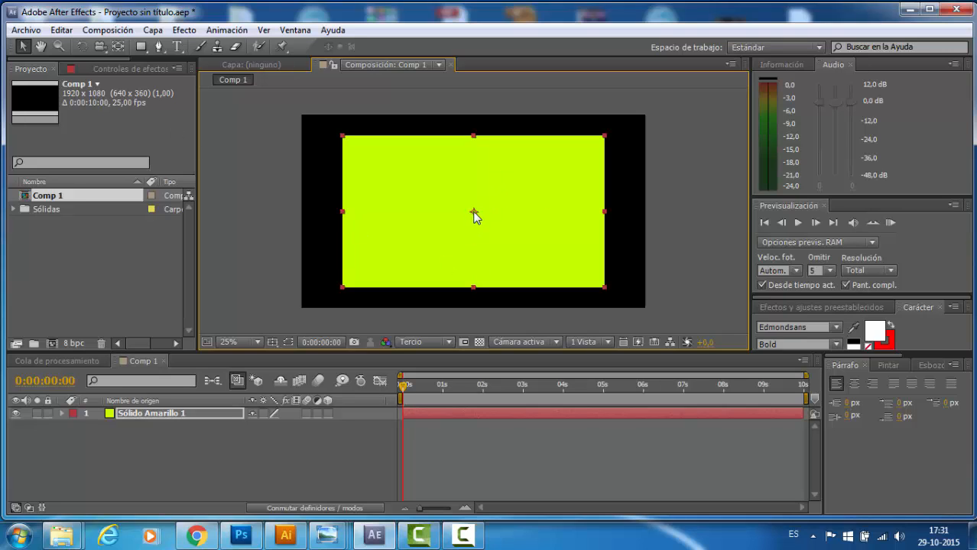
- Move the solid's anchor point near its lower-right corner and scale the layer from its upper-left corner to about 73 by 78 percent
{"action": "left_click", "coordinate": [120, 47]}
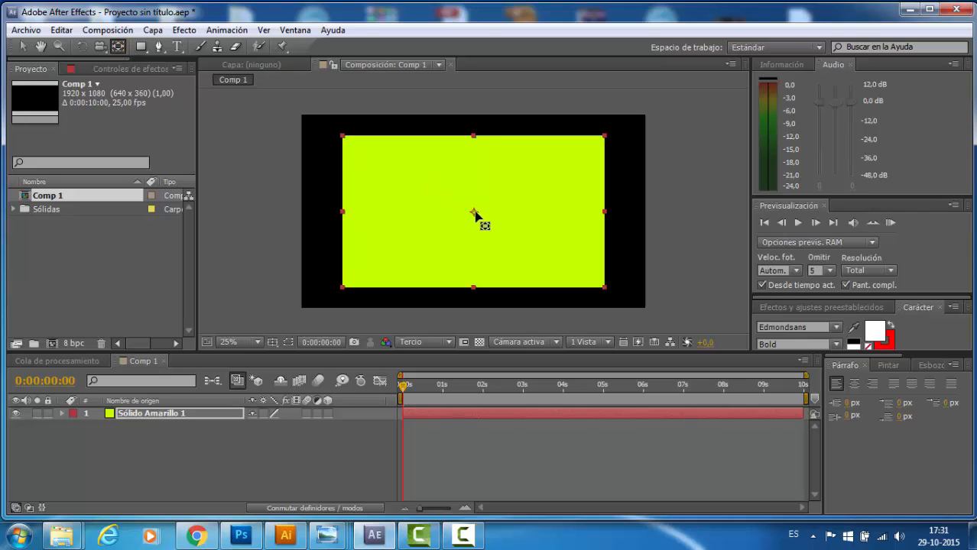
{"action": "left_click_drag", "start_coordinate": [474, 212], "coordinate": [585, 278]}
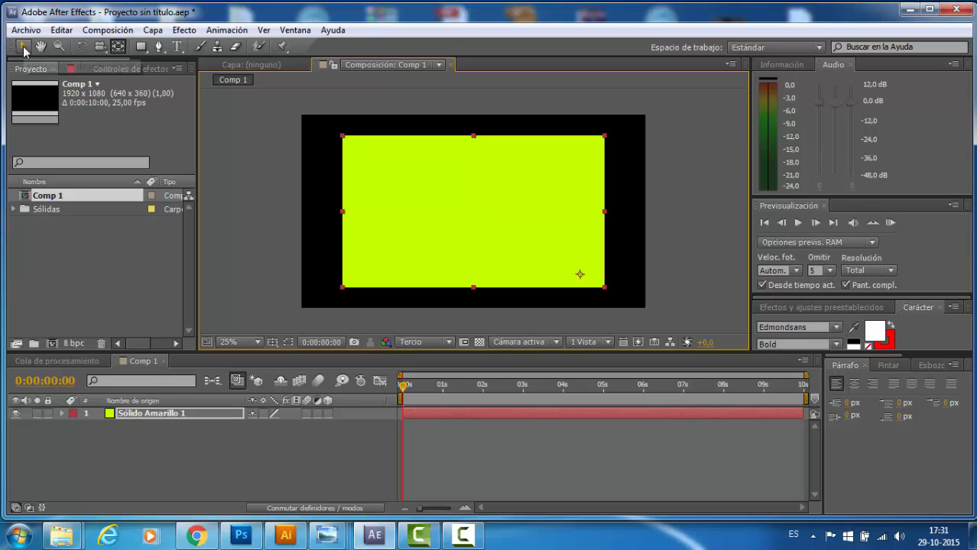
{"action": "left_click", "coordinate": [23, 46]}
{"action": "mouse_move", "coordinate": [343, 136]}
{"action": "left_mouse_down"}
{"action": "mouse_move", "coordinate": [488, 209]}
{"action": "mouse_move", "coordinate": [397, 148]}
{"action": "mouse_move", "coordinate": [341, 131]}
{"action": "mouse_move", "coordinate": [394, 155]}
{"action": "mouse_move", "coordinate": [363, 151]}
{"action": "mouse_move", "coordinate": [349, 127]}
{"action": "mouse_move", "coordinate": [351, 145]}
{"action": "mouse_move", "coordinate": [353, 136]}
{"action": "left_mouse_up"}
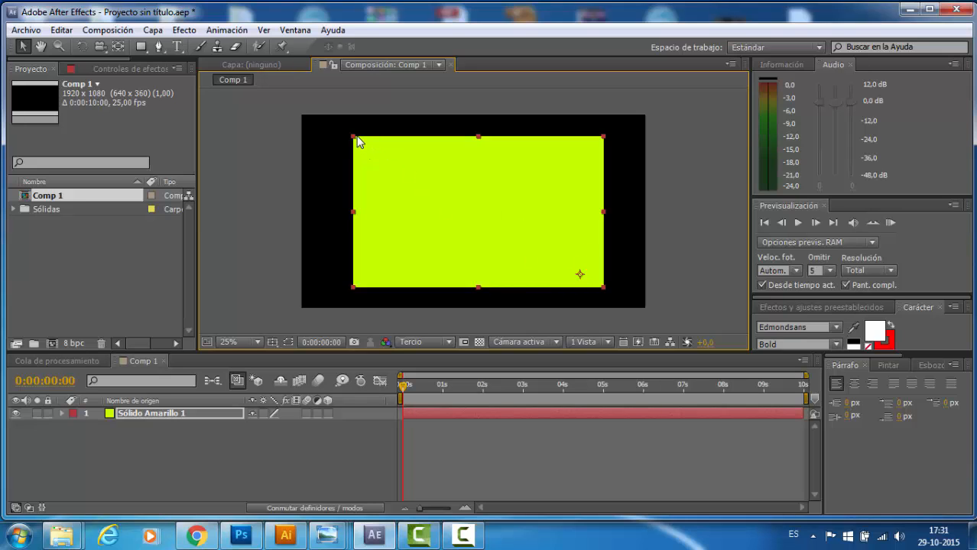
{"action": "key", "text": "F2"}
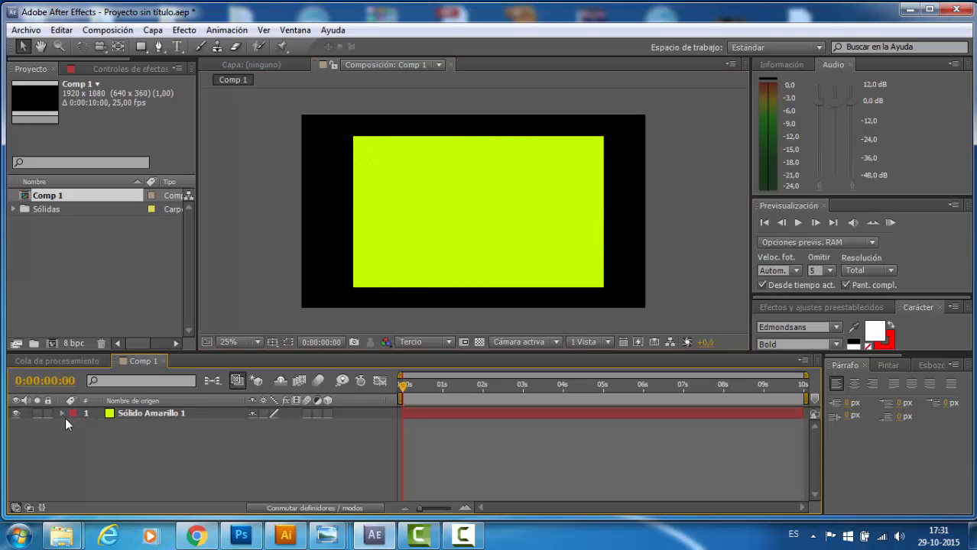
- Examine the Transform properties of the yellow solid layer, including anchor point, position, scale, rotation and opacity
{"action": "left_click", "coordinate": [62, 413]}
{"action": "left_click", "coordinate": [73, 425]}
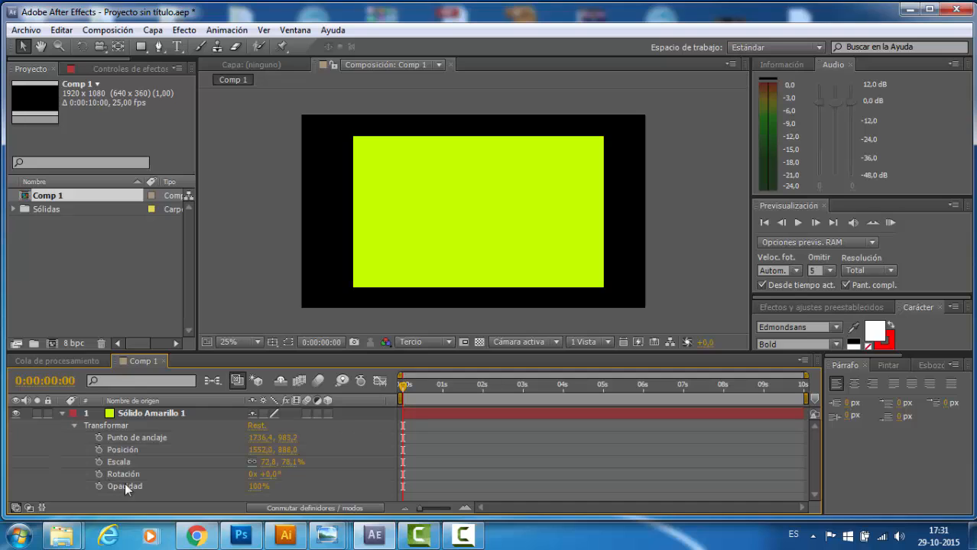
{"action": "left_click", "coordinate": [74, 425]}
{"action": "left_click", "coordinate": [62, 413]}
- Shift the solid's anchor point slightly closer to its lower-right corner and rotate the layer about it
{"action": "left_click", "coordinate": [83, 50]}
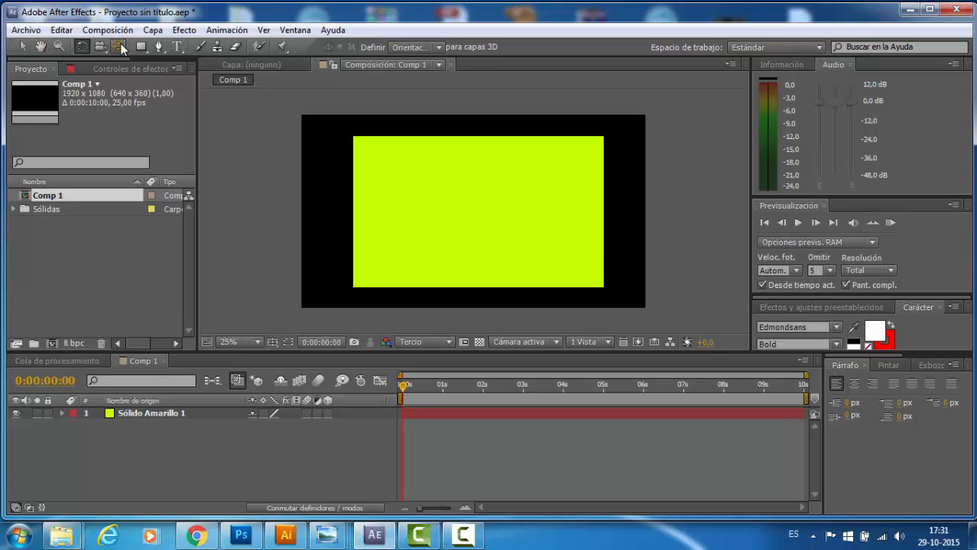
{"action": "left_click", "coordinate": [23, 47]}
{"action": "left_click", "coordinate": [570, 266]}
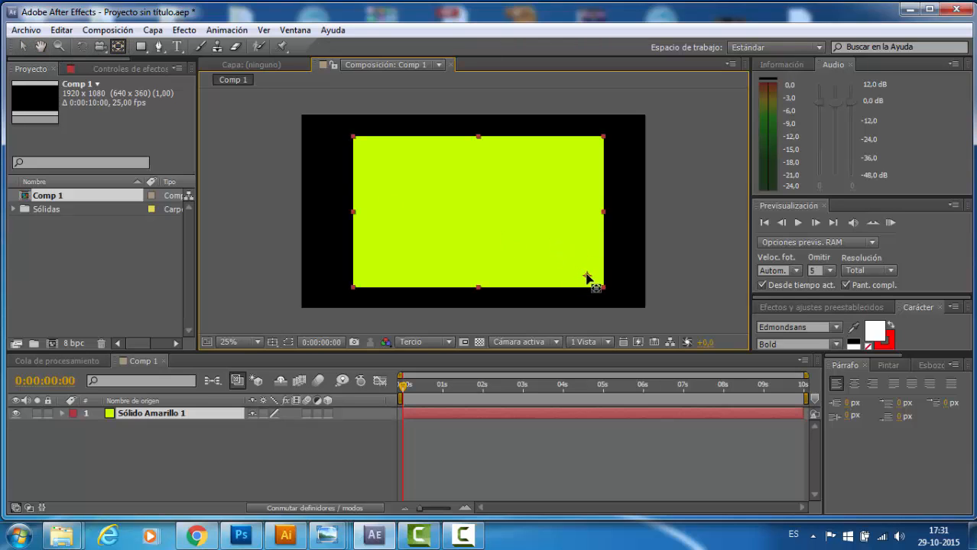
{"action": "left_click", "coordinate": [82, 46]}
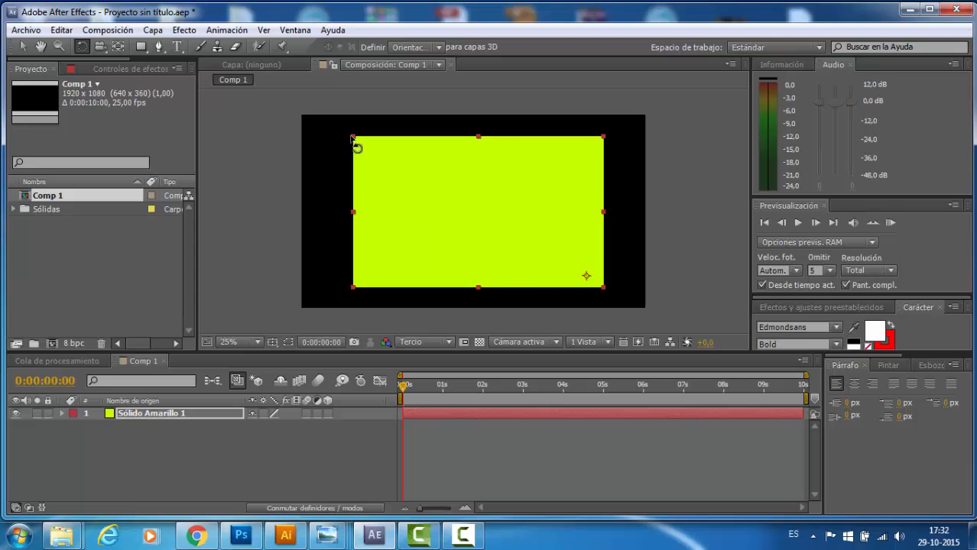
{"action": "left_click_drag", "start_coordinate": [355, 146], "coordinate": [506, 233]}
- Move the solid's anchor point near its upper-left corner and rotate the layer slightly about it
{"action": "left_click", "coordinate": [117, 46]}
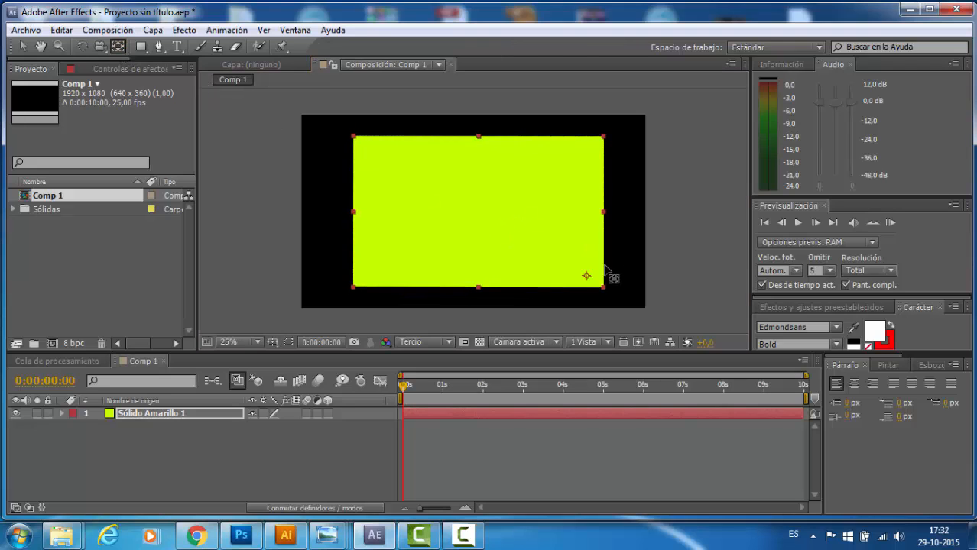
{"action": "left_click_drag", "start_coordinate": [587, 276], "coordinate": [372, 149]}
{"action": "left_click", "coordinate": [81, 47]}
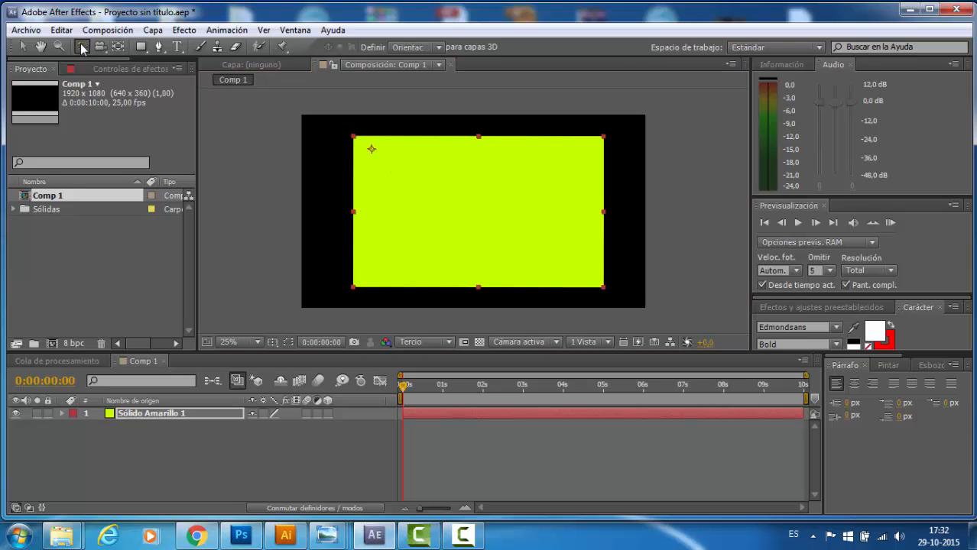
{"action": "left_click_drag", "start_coordinate": [606, 291], "coordinate": [575, 273]}
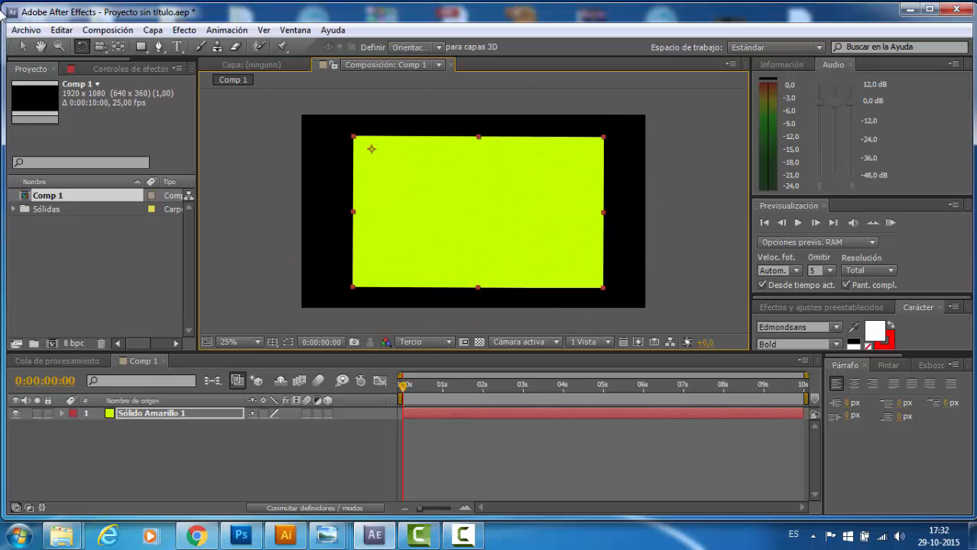
- Bring the solid's anchor point back to the middle of the layer with the Pan Behind tool
{"action": "left_click", "coordinate": [118, 47]}
{"action": "left_click_drag", "start_coordinate": [370, 150], "coordinate": [478, 213]}
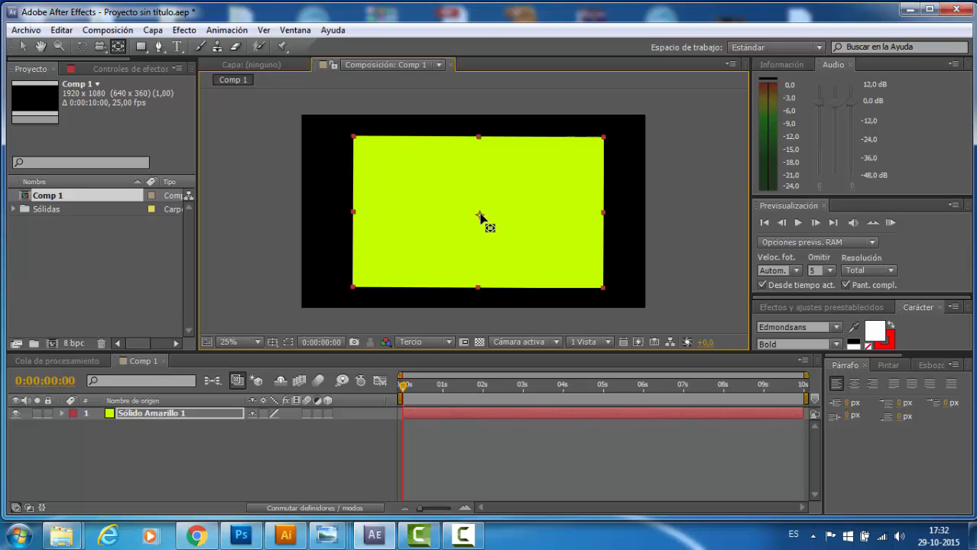
{"action": "left_click", "coordinate": [22, 47]}
{"action": "left_click", "coordinate": [545, 180]}
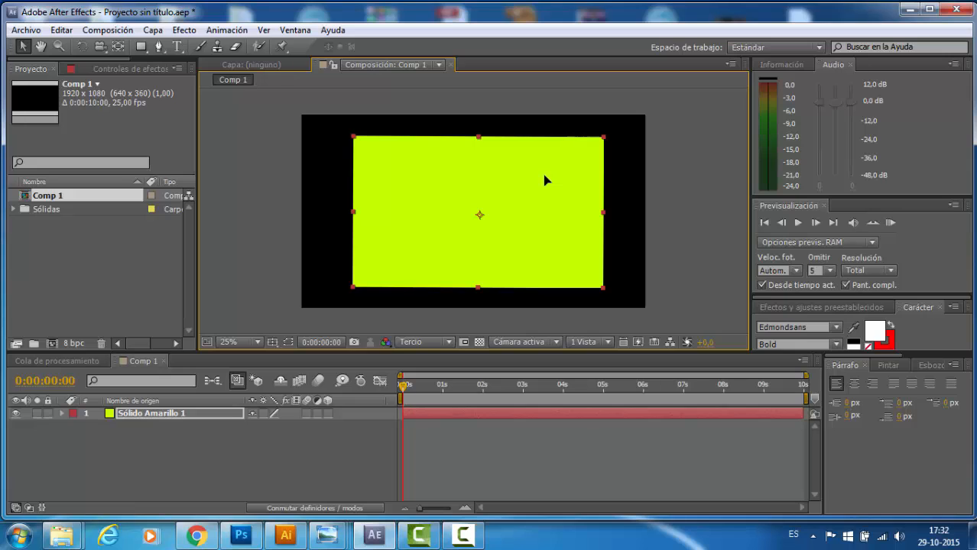
{"action": "left_click", "coordinate": [117, 46]}
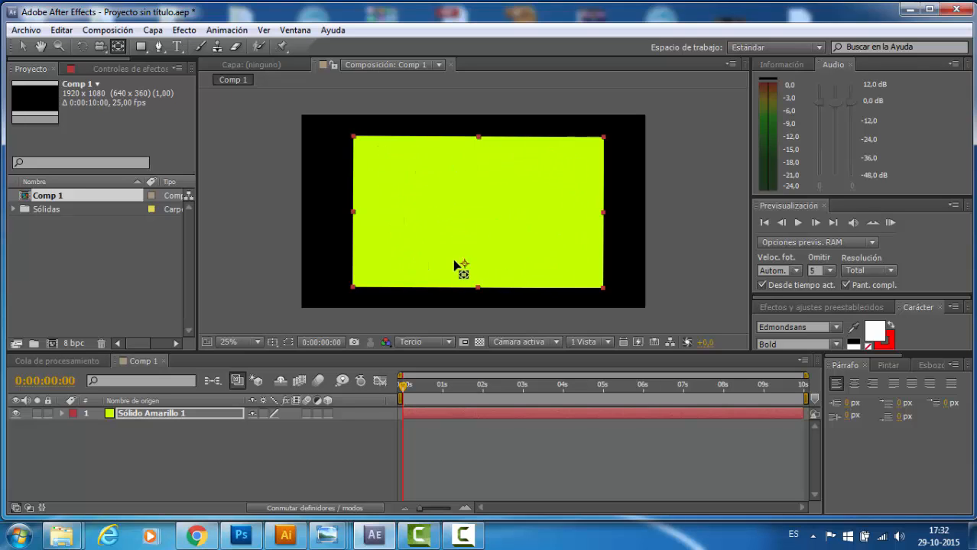
{"action": "left_click", "coordinate": [477, 217]}
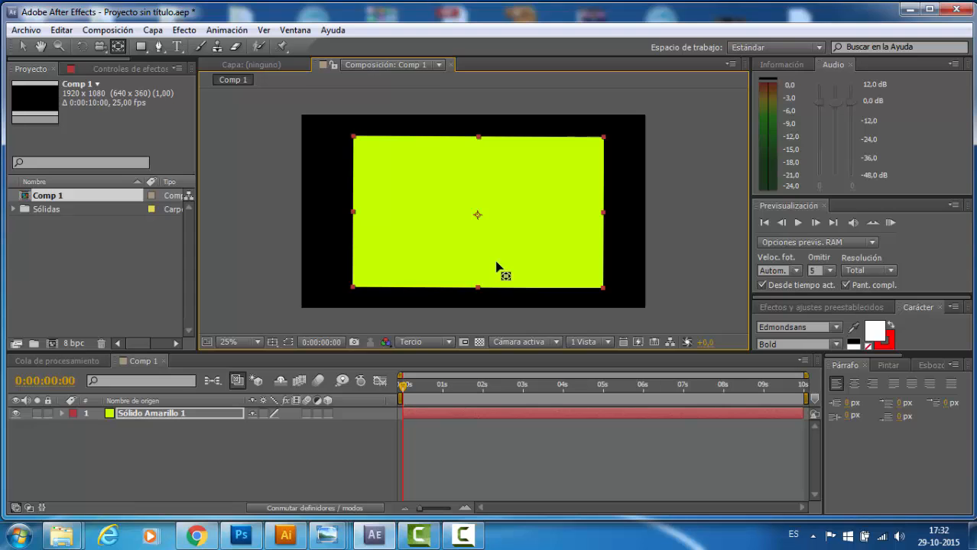
- Reposition the solid and its anchor point, leaving the layer near the frame's centre with the anchor slightly left of its middle
{"action": "left_click_drag", "start_coordinate": [477, 217], "coordinate": [574, 266]}
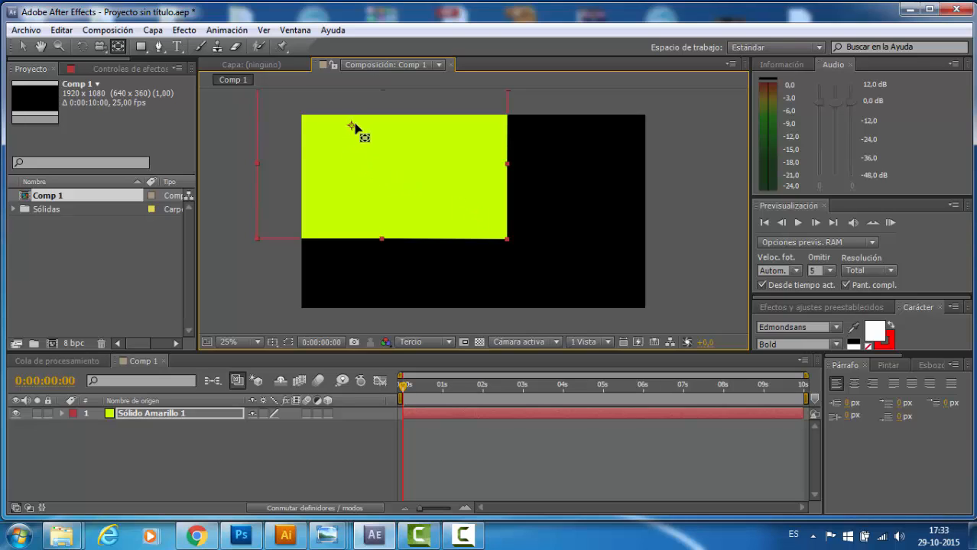
{"action": "left_click_drag", "start_coordinate": [354, 126], "coordinate": [371, 149]}
{"action": "left_click_drag", "start_coordinate": [367, 149], "coordinate": [512, 219]}
{"action": "left_click", "coordinate": [24, 47]}
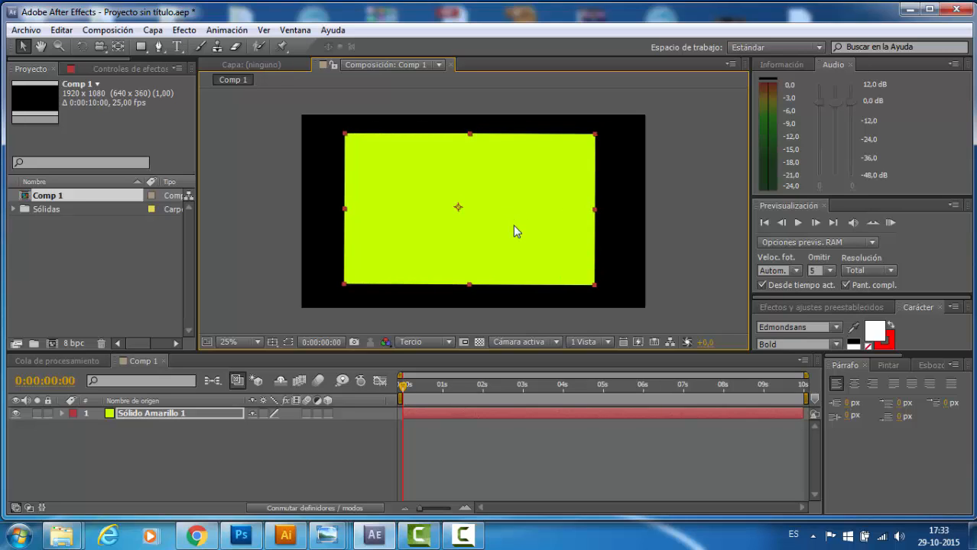
{"action": "left_click", "coordinate": [684, 190]}
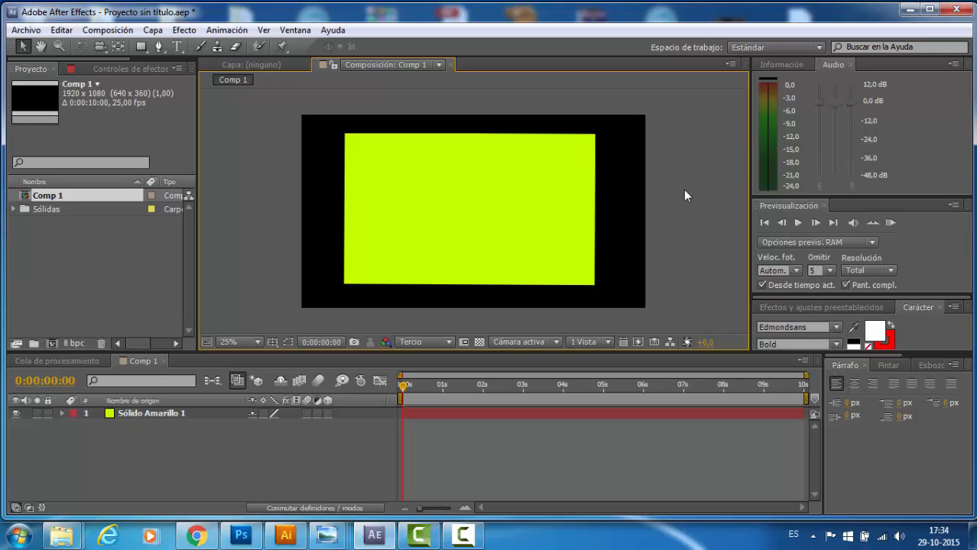
{"action": "left_click", "coordinate": [139, 418]}
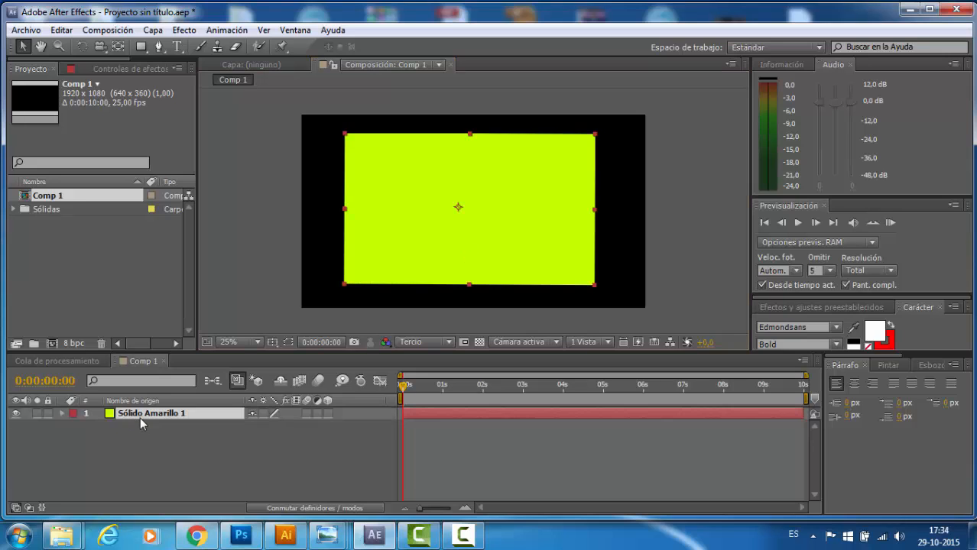
- Expand the Transform properties of the yellow solid layer in the timeline
{"action": "left_click", "coordinate": [61, 414]}
{"action": "left_click", "coordinate": [75, 425]}
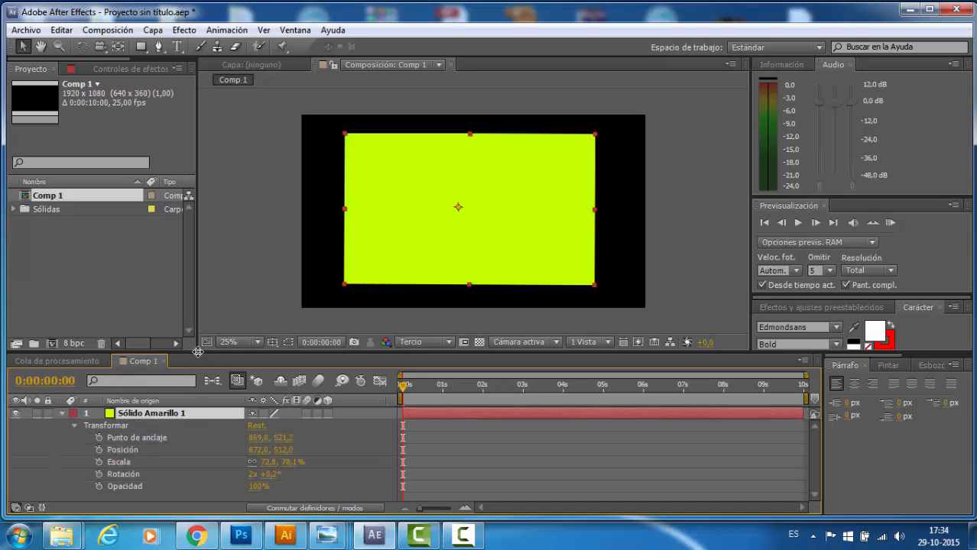
{"action": "left_click_drag", "start_coordinate": [197, 351], "coordinate": [194, 358]}
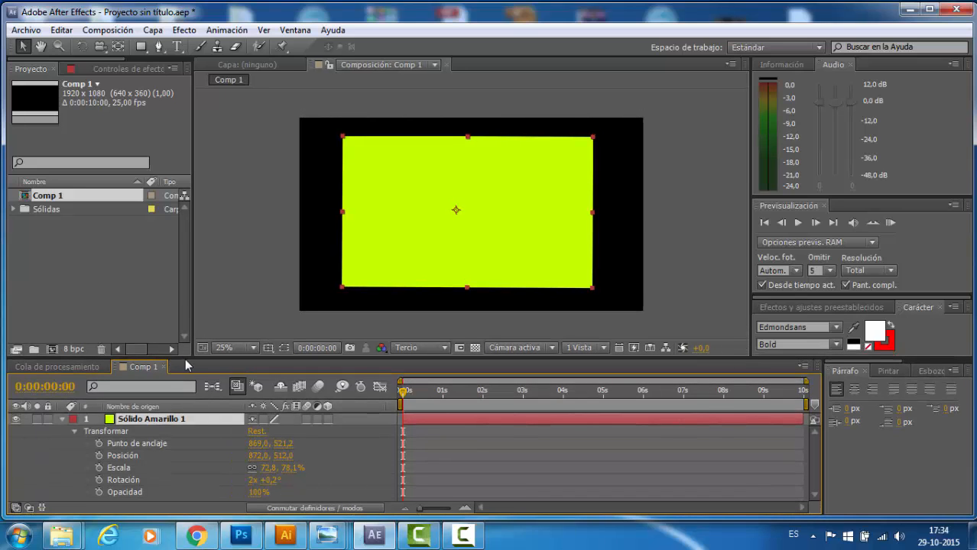
{"action": "left_click", "coordinate": [70, 432]}
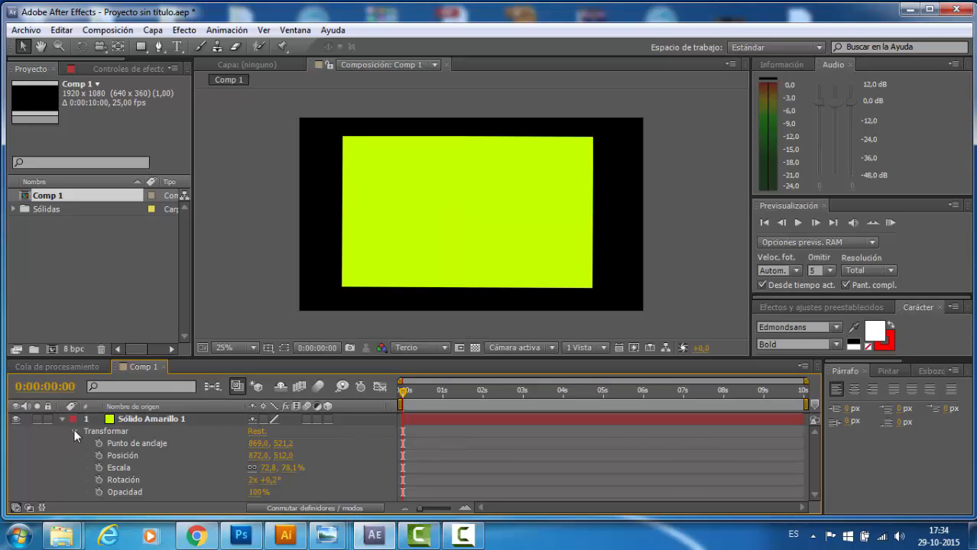
{"action": "left_click", "coordinate": [74, 430]}
{"action": "left_click", "coordinate": [61, 419]}
{"action": "left_click", "coordinate": [62, 419]}
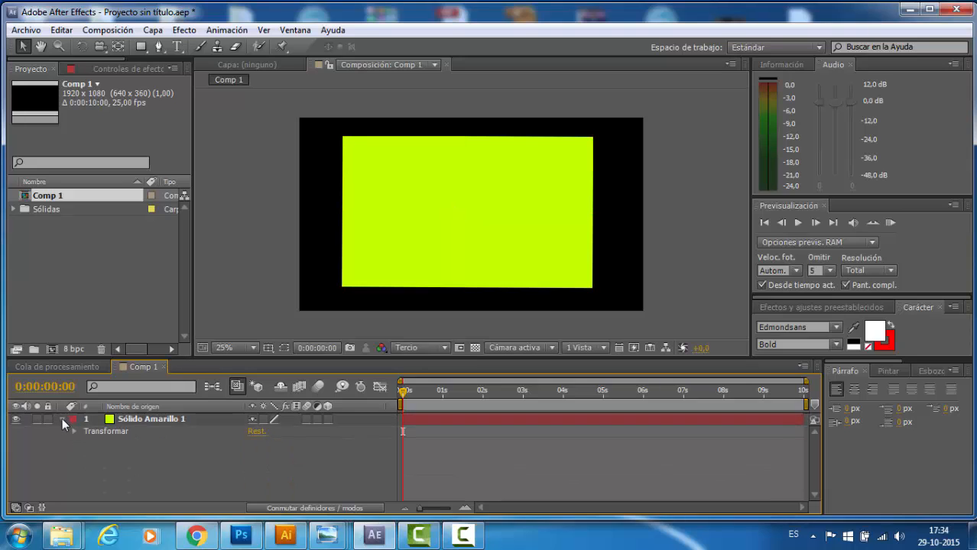
{"action": "left_click", "coordinate": [98, 430]}
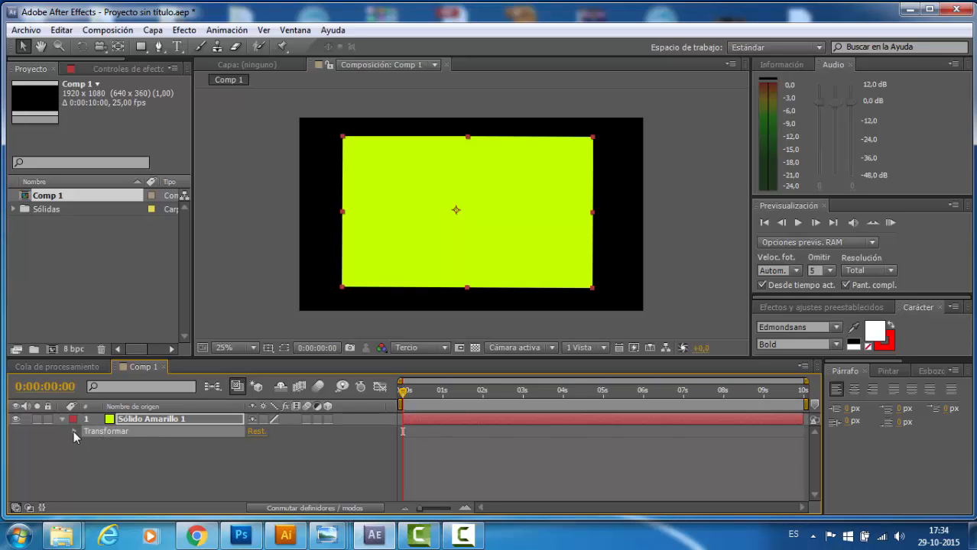
{"action": "left_click", "coordinate": [74, 432]}
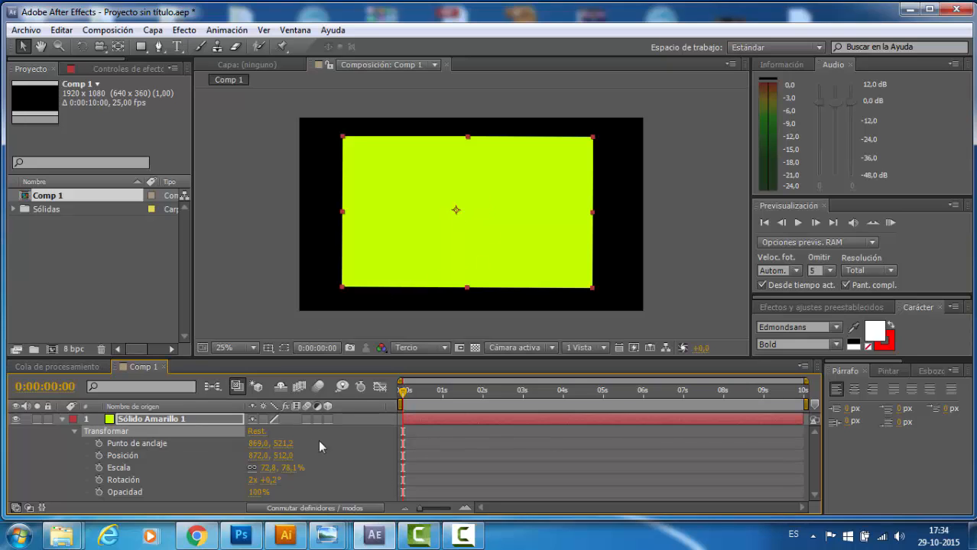
- Set the yellow solid's anchor point to 929,0, 494,2 and its position to 953,0, 542,0
{"action": "left_click_drag", "start_coordinate": [258, 450], "coordinate": [328, 436]}
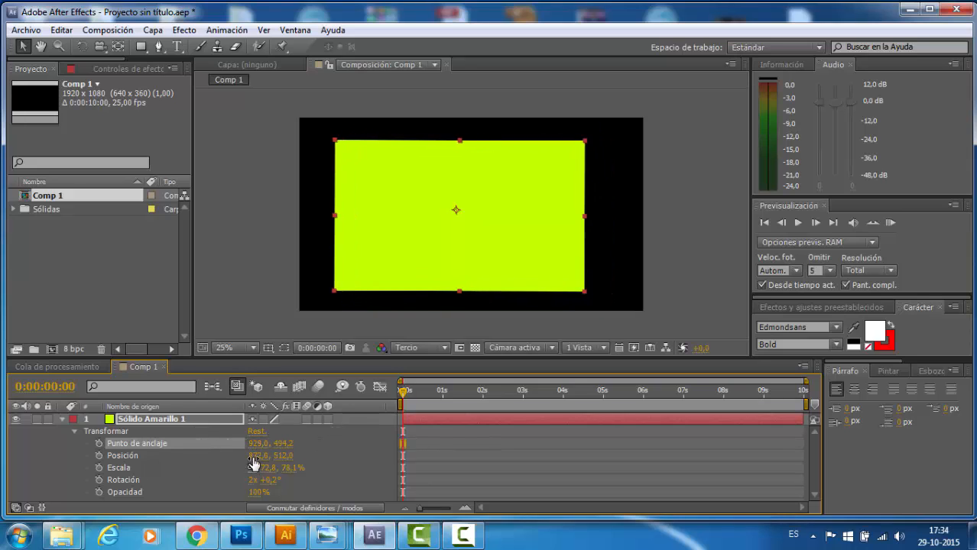
{"action": "left_click_drag", "start_coordinate": [257, 464], "coordinate": [280, 468]}
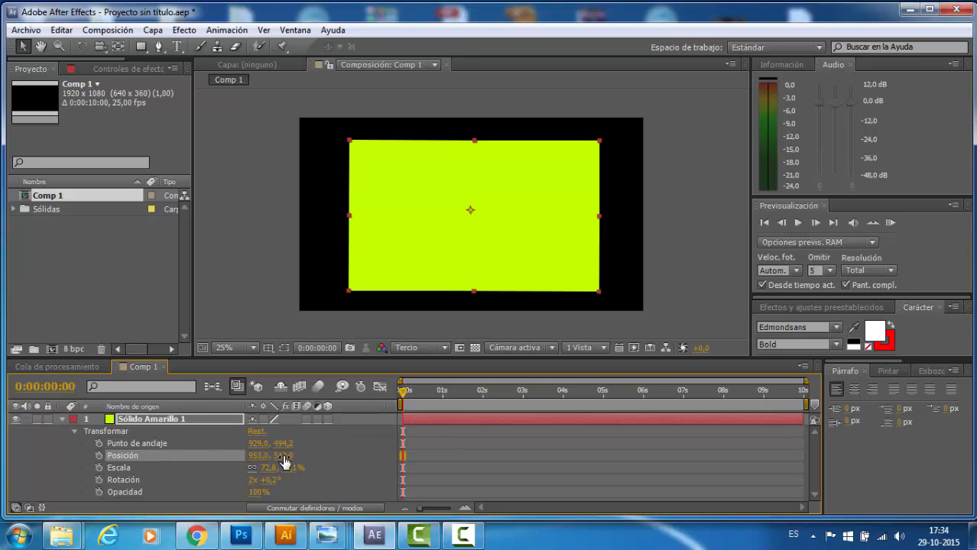
{"action": "left_click_drag", "start_coordinate": [282, 461], "coordinate": [319, 439]}
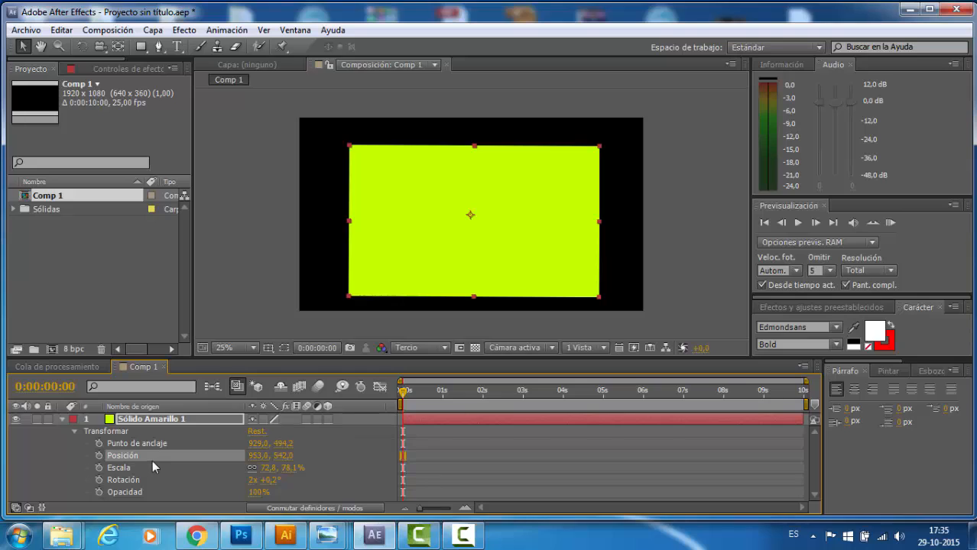
- Vary the solid's scale with the proportions linked, finishing at 54,2, 60,9%
{"action": "left_click", "coordinate": [124, 471]}
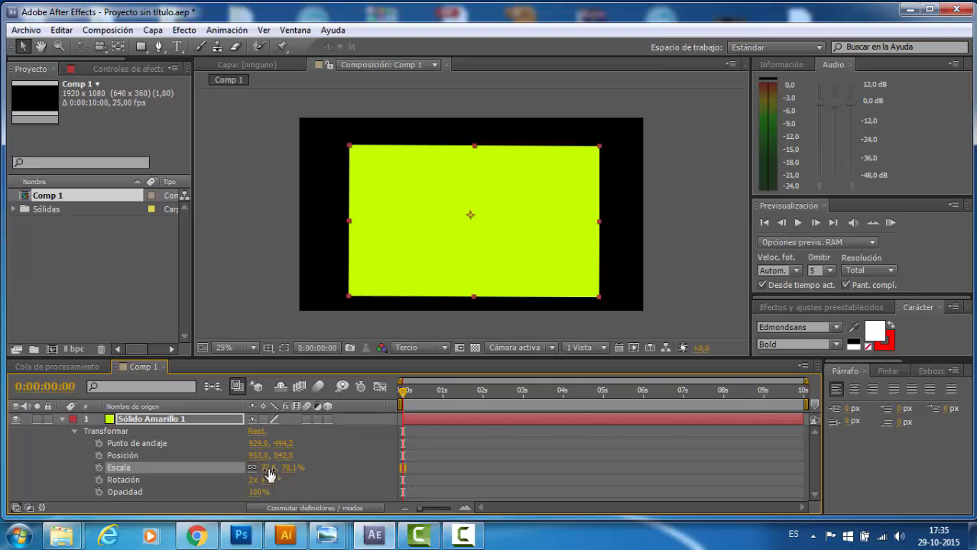
{"action": "left_click_drag", "start_coordinate": [266, 473], "coordinate": [310, 471]}
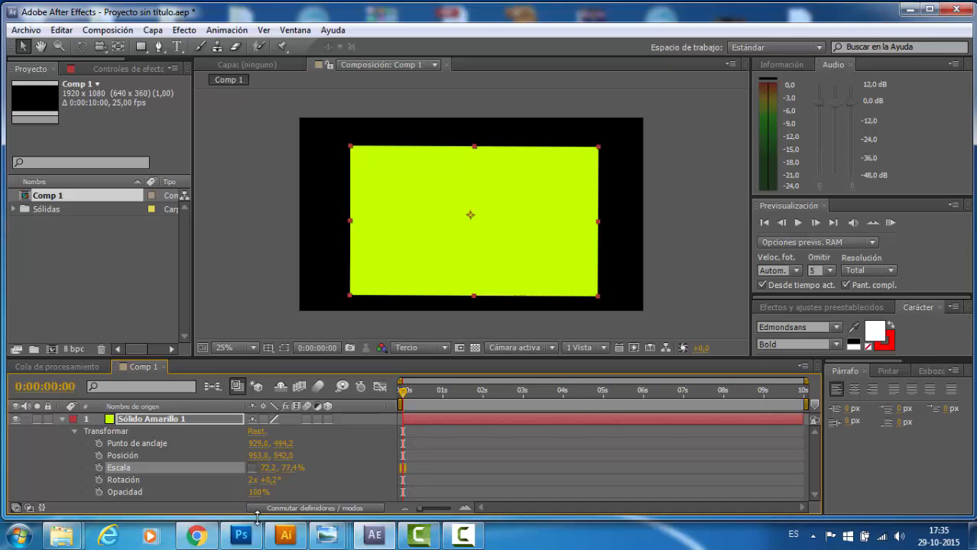
{"action": "left_click_drag", "start_coordinate": [269, 469], "coordinate": [341, 465]}
{"action": "mouse_move", "coordinate": [263, 471]}
{"action": "left_mouse_down"}
{"action": "mouse_move", "coordinate": [237, 469]}
{"action": "mouse_move", "coordinate": [330, 467]}
{"action": "mouse_move", "coordinate": [258, 480]}
{"action": "left_mouse_up"}
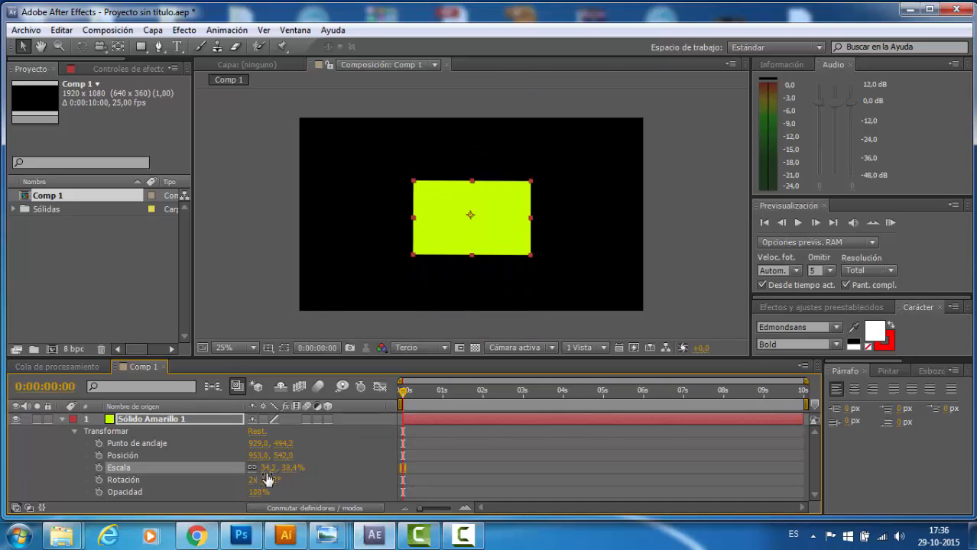
{"action": "mouse_move", "coordinate": [265, 470]}
{"action": "left_mouse_down"}
{"action": "mouse_move", "coordinate": [285, 469]}
{"action": "mouse_move", "coordinate": [252, 471]}
{"action": "mouse_move", "coordinate": [295, 468]}
{"action": "mouse_move", "coordinate": [260, 471]}
{"action": "mouse_move", "coordinate": [294, 468]}
{"action": "mouse_move", "coordinate": [283, 469]}
{"action": "left_mouse_up"}
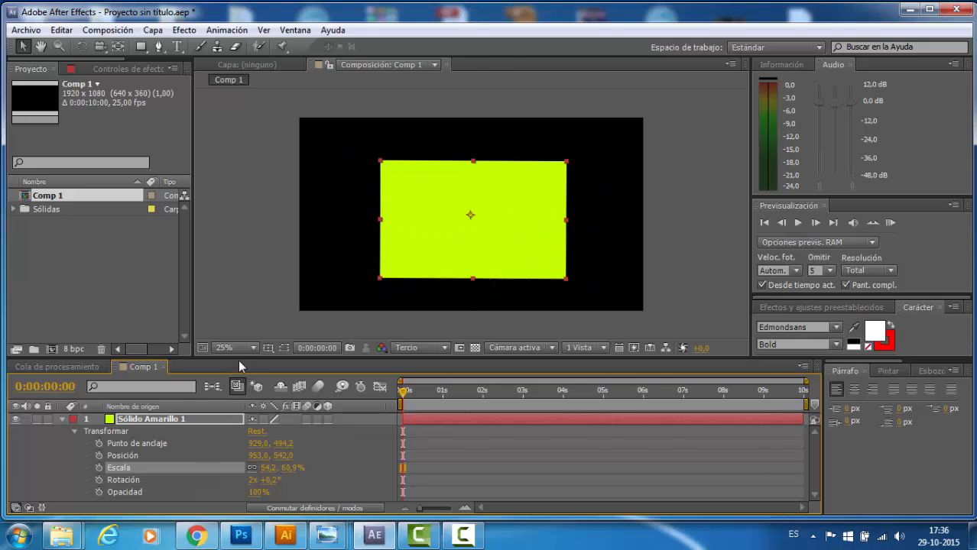
- Rotate the solid slightly about its anchor point, setting the rotation to 2x +2,2°
{"action": "left_click_drag", "start_coordinate": [238, 357], "coordinate": [222, 347]}
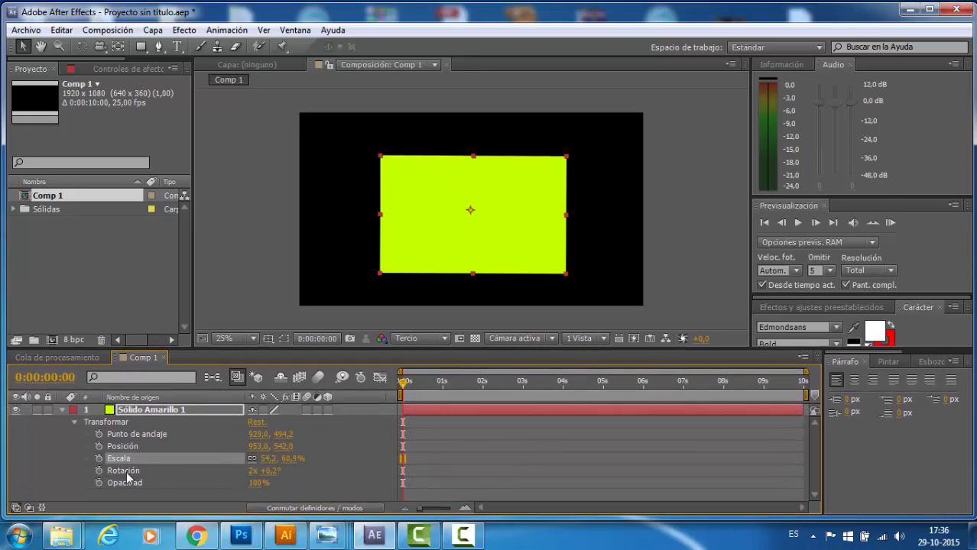
{"action": "left_click", "coordinate": [195, 474]}
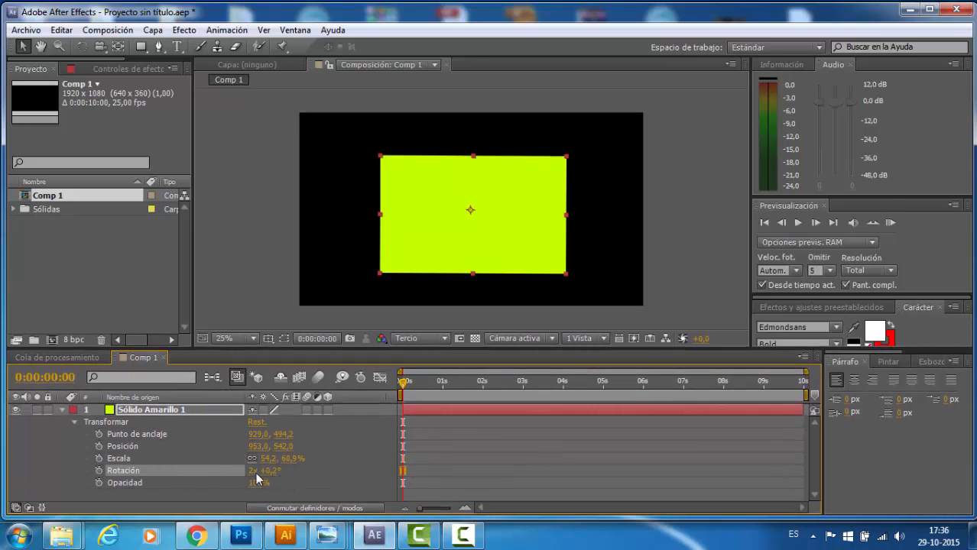
{"action": "left_click", "coordinate": [282, 481]}
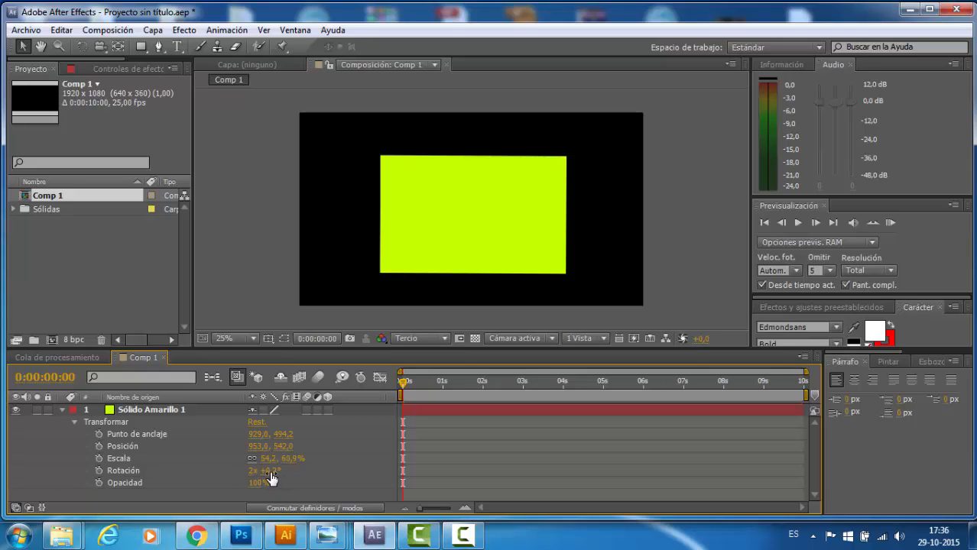
{"action": "mouse_move", "coordinate": [272, 478]}
{"action": "left_mouse_down"}
{"action": "mouse_move", "coordinate": [548, 487]}
{"action": "mouse_move", "coordinate": [276, 484]}
{"action": "left_mouse_up"}
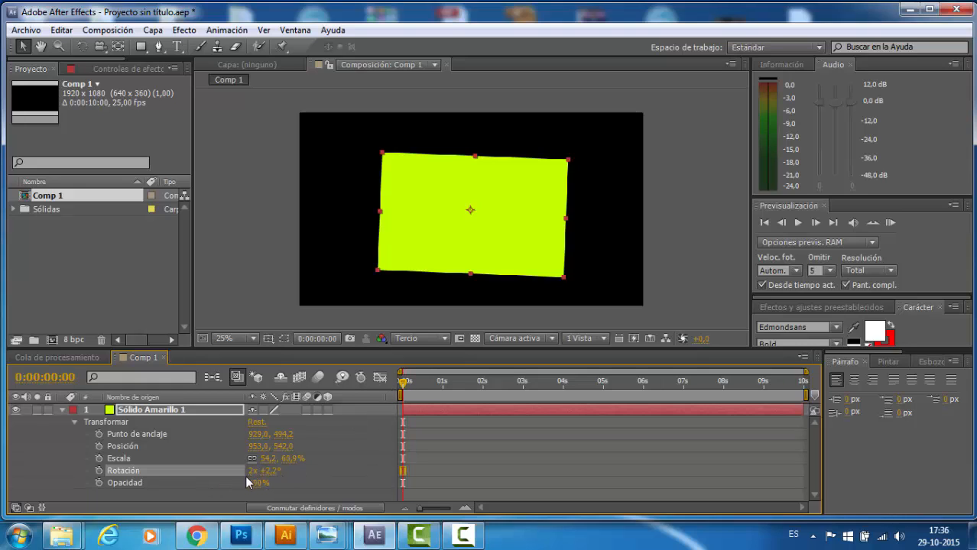
- Set the number of full revolutions in the solid's rotation to 0
{"action": "left_click_drag", "start_coordinate": [250, 472], "coordinate": [241, 472]}
{"action": "left_click", "coordinate": [256, 472]}
{"action": "type", "text": "0"}
{"action": "left_click", "coordinate": [320, 483]}
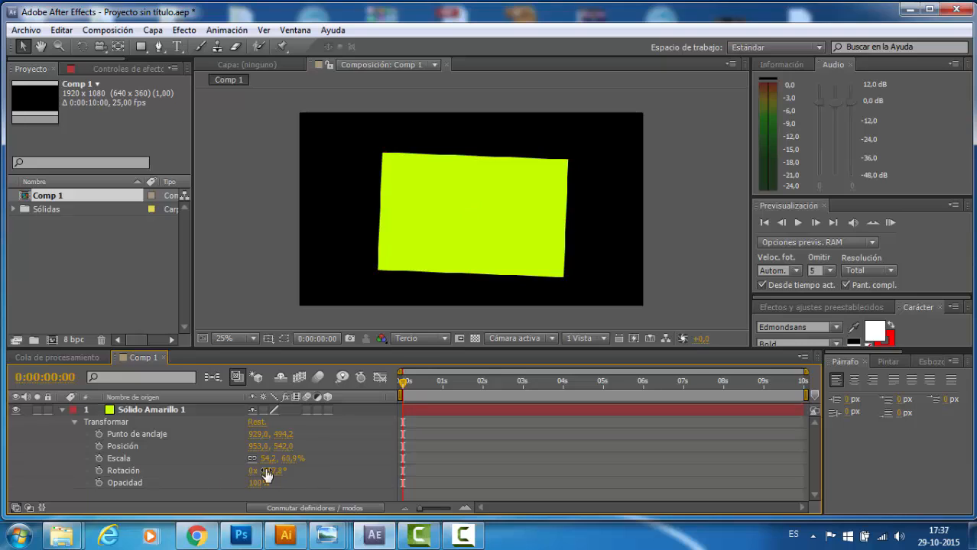
- Set the solid's rotation to 22x +2,2° at 0:00:07:01 and scrub the timeline back to the start
{"action": "left_click_drag", "start_coordinate": [404, 386], "coordinate": [686, 403]}
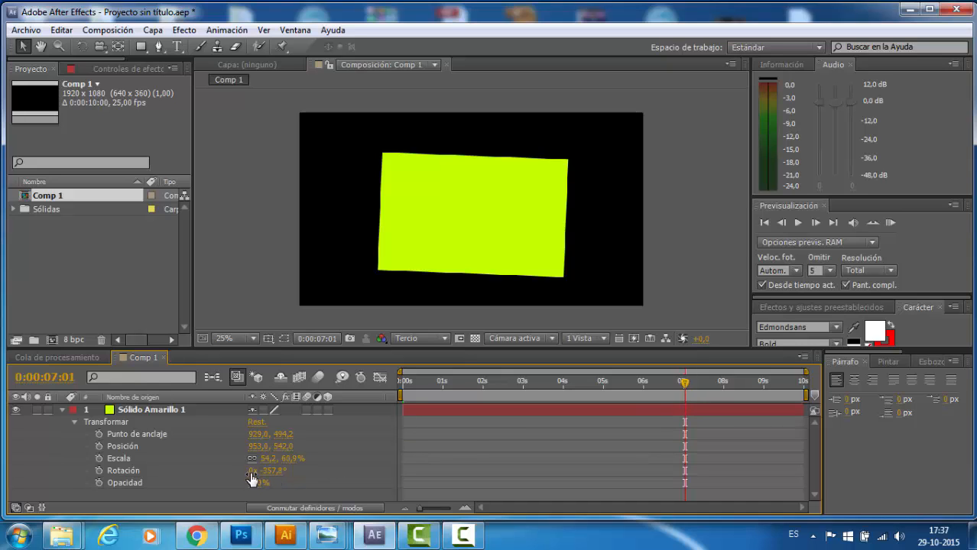
{"action": "left_click_drag", "start_coordinate": [254, 471], "coordinate": [270, 473]}
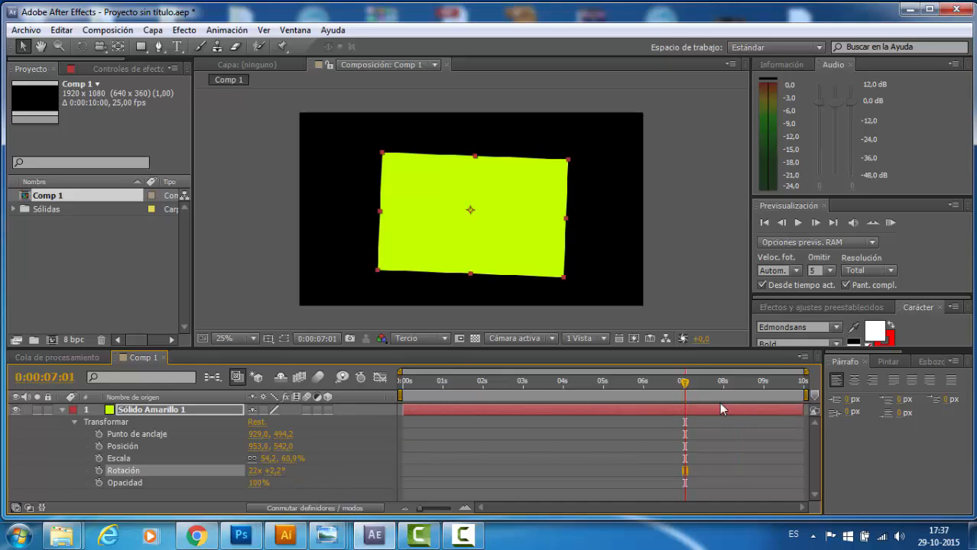
{"action": "left_click_drag", "start_coordinate": [686, 387], "coordinate": [367, 410]}
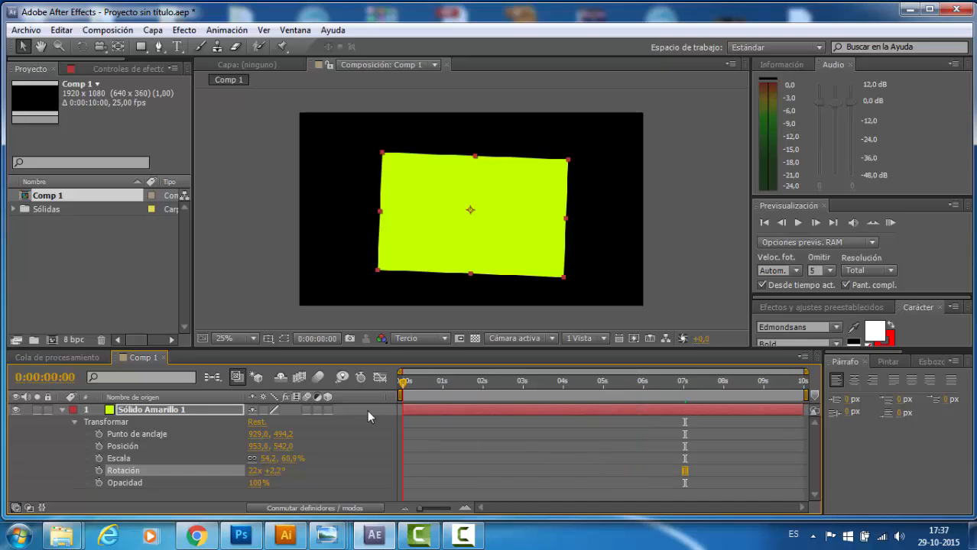
{"action": "left_click", "coordinate": [684, 380]}
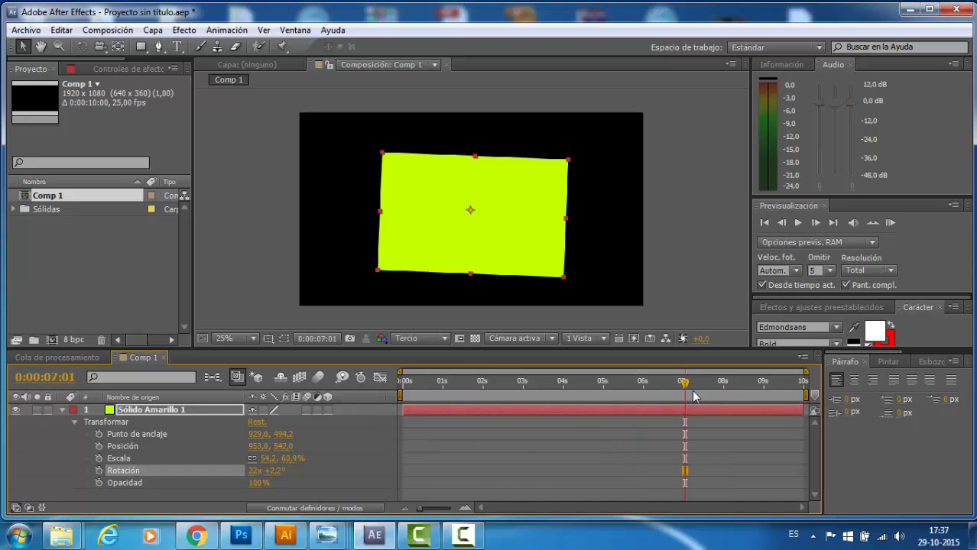
{"action": "left_click_drag", "start_coordinate": [694, 396], "coordinate": [329, 405]}
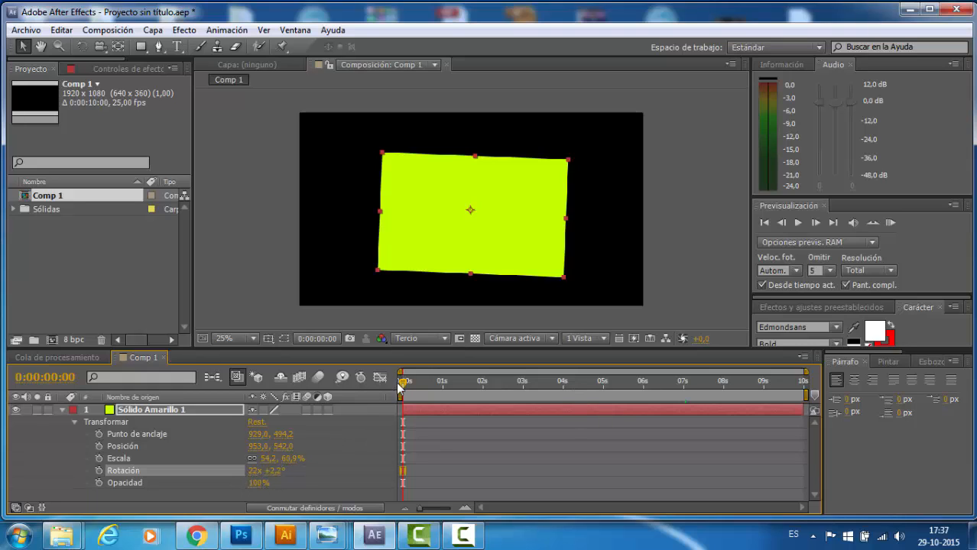
- Vary the solid's opacity and return it to 100%
{"action": "left_click", "coordinate": [123, 483]}
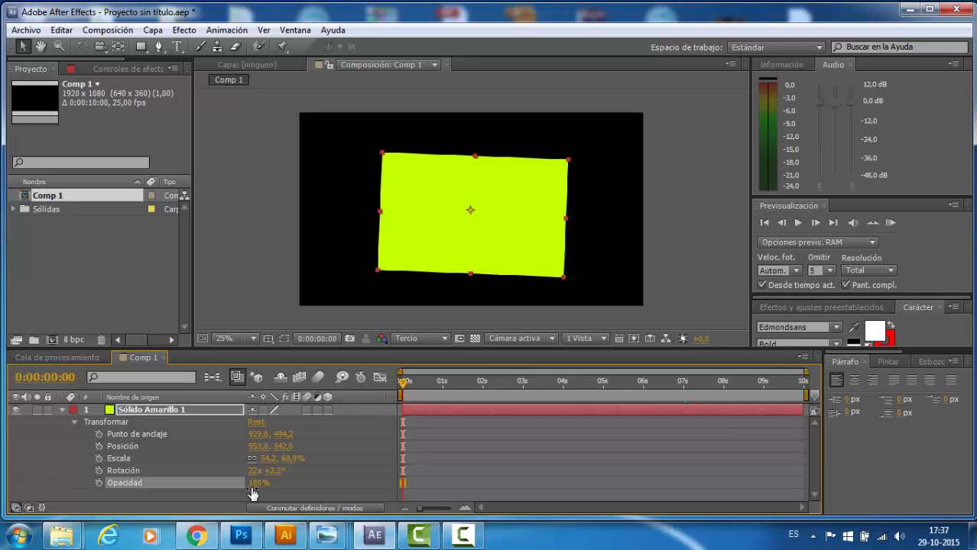
{"action": "left_click_drag", "start_coordinate": [252, 493], "coordinate": [297, 482]}
{"action": "left_click", "coordinate": [120, 435]}
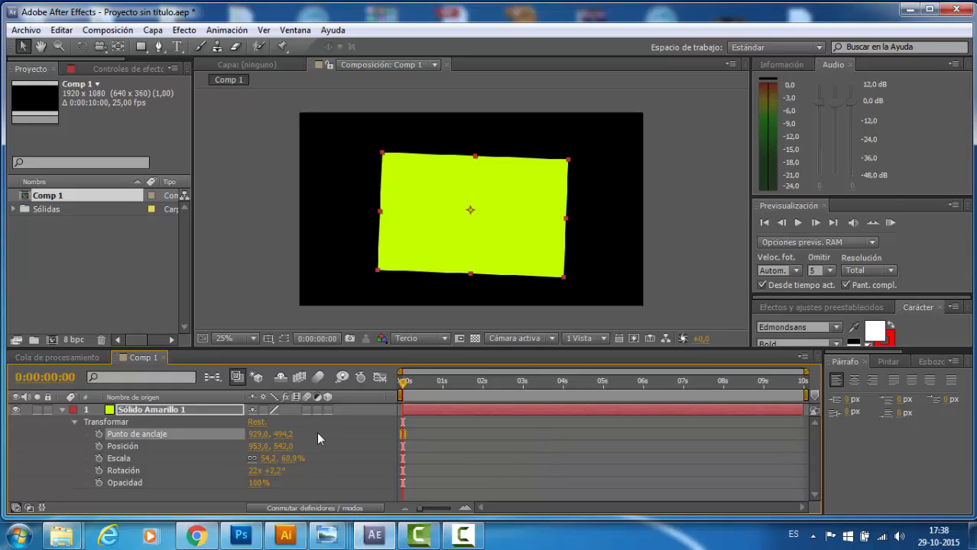
- Turn on keyframing for the solid's position at 0:00:00:00 and scrub through the first seconds and back to the start
{"action": "left_click", "coordinate": [130, 448]}
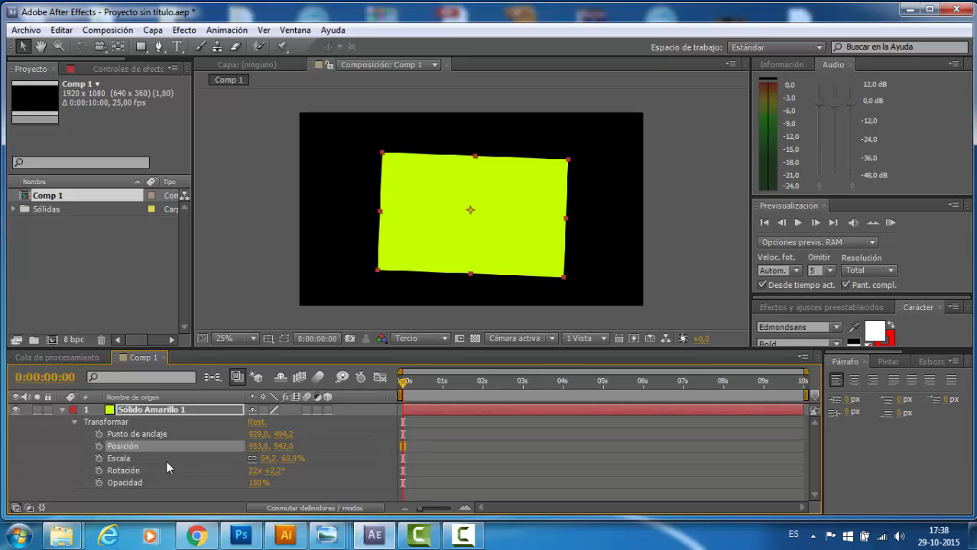
{"action": "left_click", "coordinate": [98, 447]}
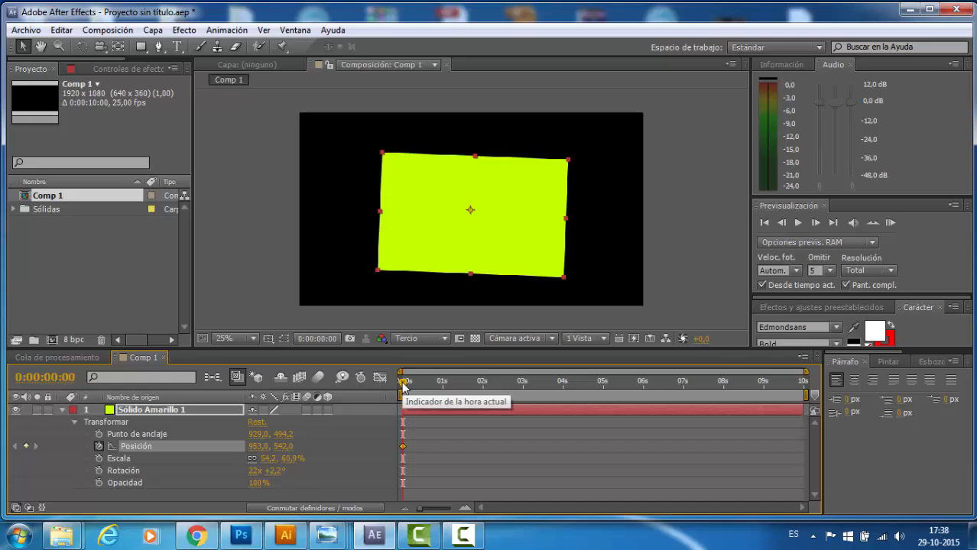
{"action": "left_click_drag", "start_coordinate": [403, 387], "coordinate": [458, 389]}
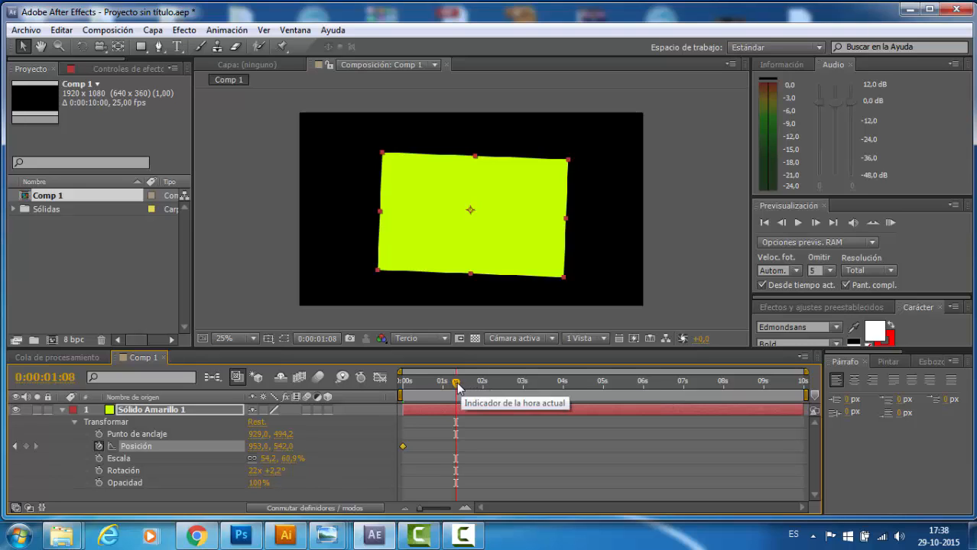
{"action": "left_click_drag", "start_coordinate": [457, 387], "coordinate": [533, 385]}
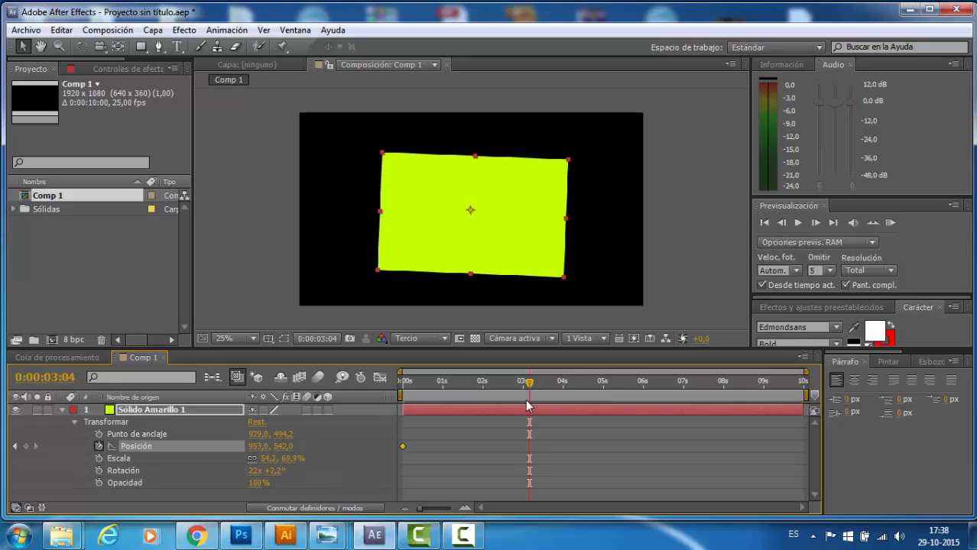
{"action": "left_click_drag", "start_coordinate": [530, 387], "coordinate": [401, 397]}
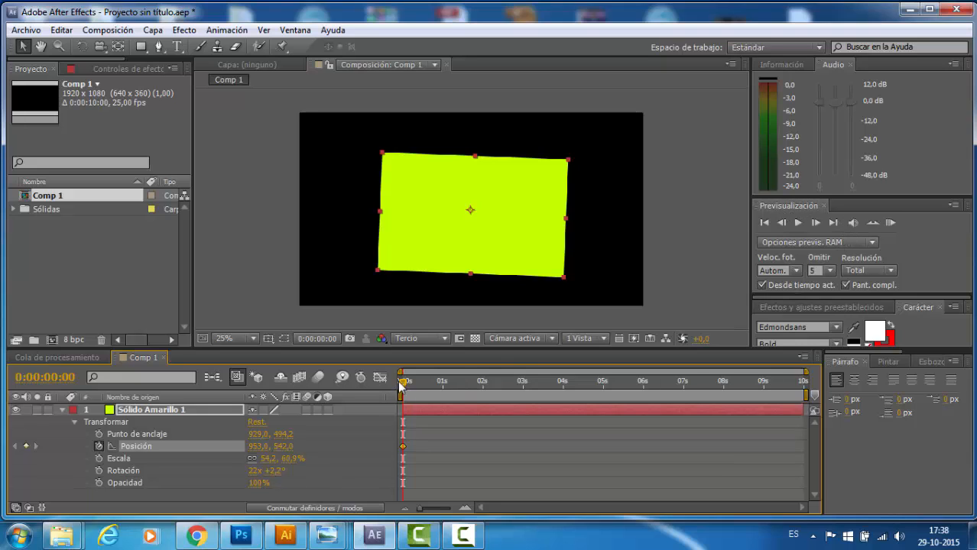
- Add position keyframes that move the solid to 1477,0, 206,0 at 0:00:04:00 and to 1481,0, 774,0 at 0:00:06:23
{"action": "left_click_drag", "start_coordinate": [402, 382], "coordinate": [562, 397]}
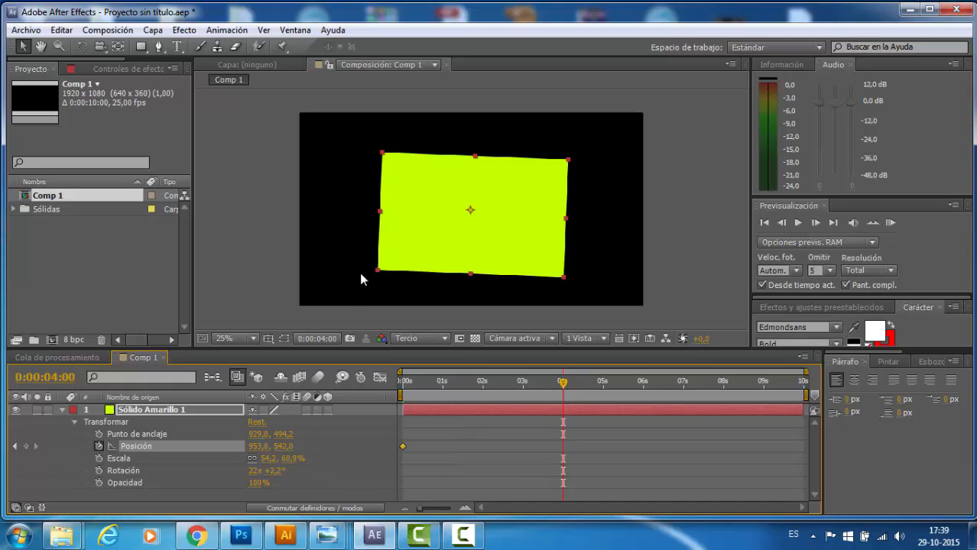
{"action": "left_click_drag", "start_coordinate": [433, 231], "coordinate": [532, 169]}
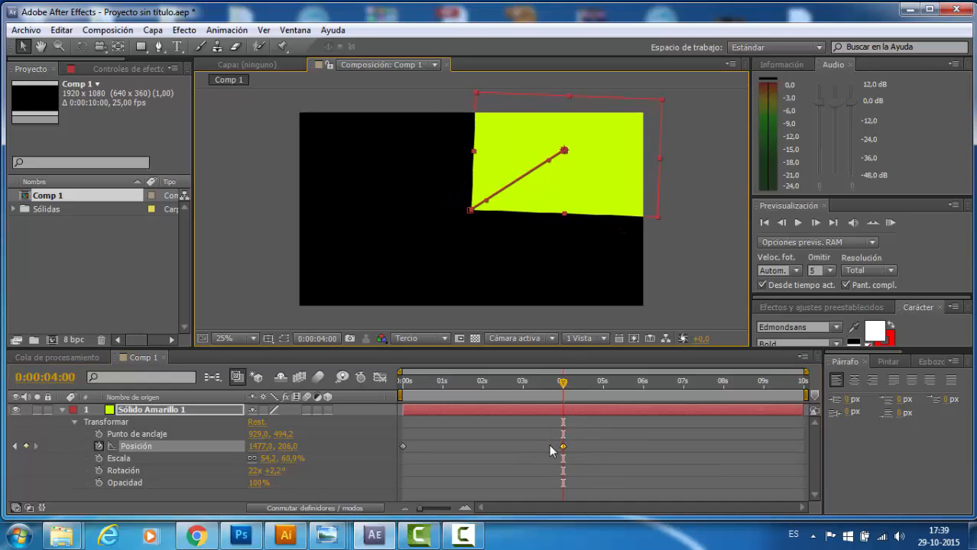
{"action": "left_click_drag", "start_coordinate": [563, 384], "coordinate": [683, 387]}
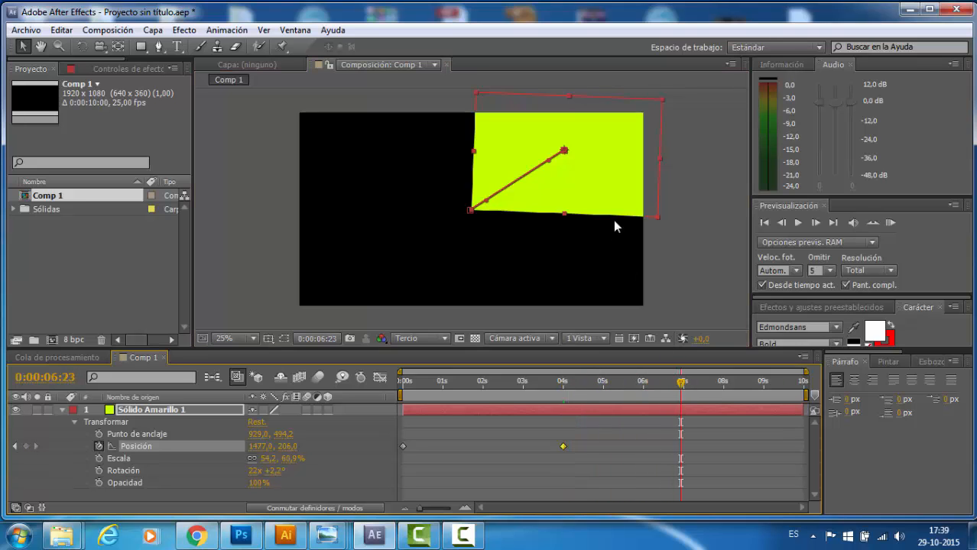
{"action": "left_click_drag", "start_coordinate": [616, 189], "coordinate": [617, 296]}
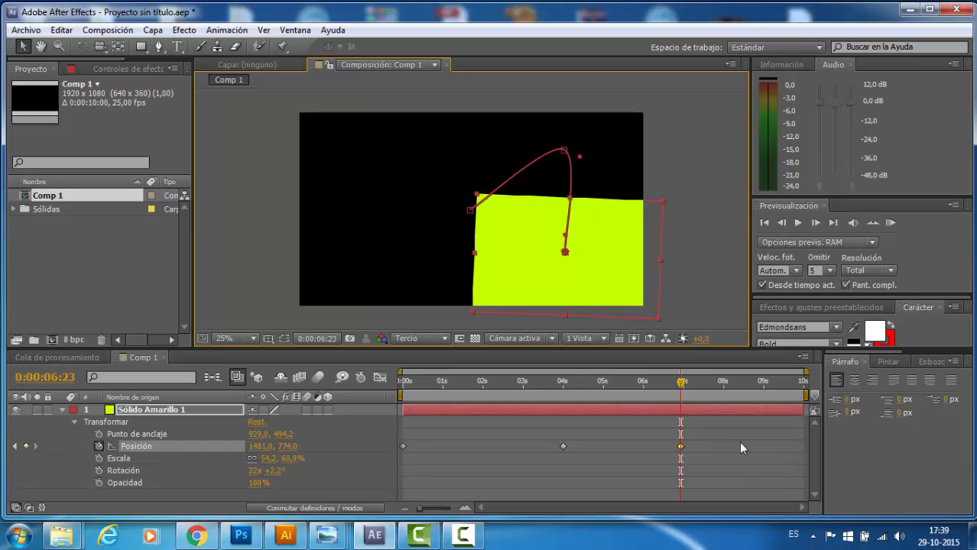
- Insert a position keyframe at 0:00:02:00 by moving the solid up to about 1018,4, 111,8
{"action": "mouse_move", "coordinate": [681, 448]}
{"action": "left_click_drag", "start_coordinate": [684, 385], "coordinate": [405, 385]}
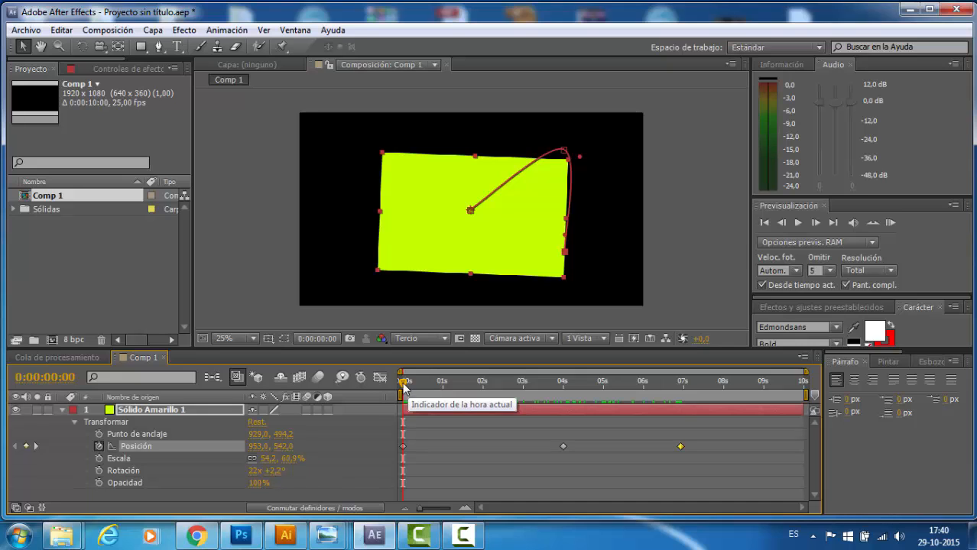
{"action": "left_click_drag", "start_coordinate": [404, 385], "coordinate": [482, 388]}
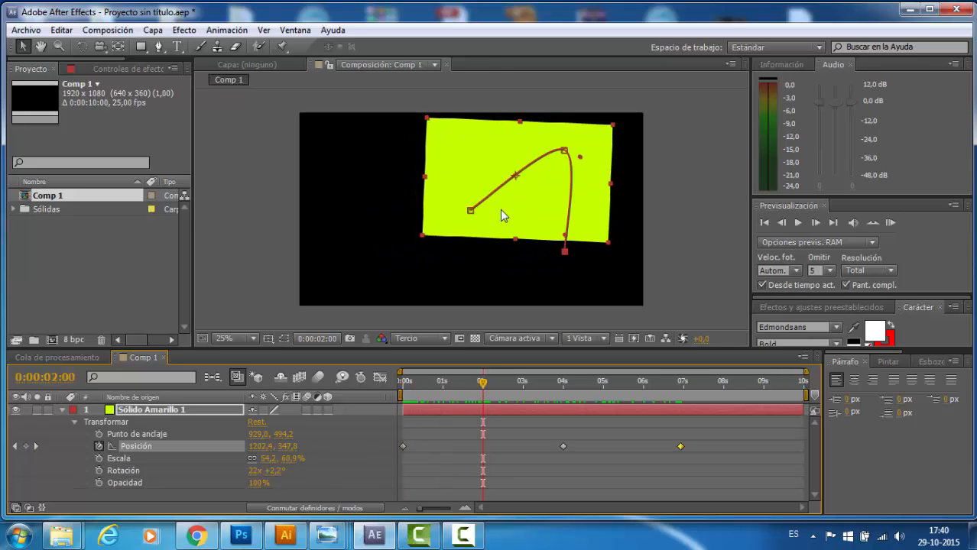
{"action": "left_click_drag", "start_coordinate": [497, 208], "coordinate": [468, 173]}
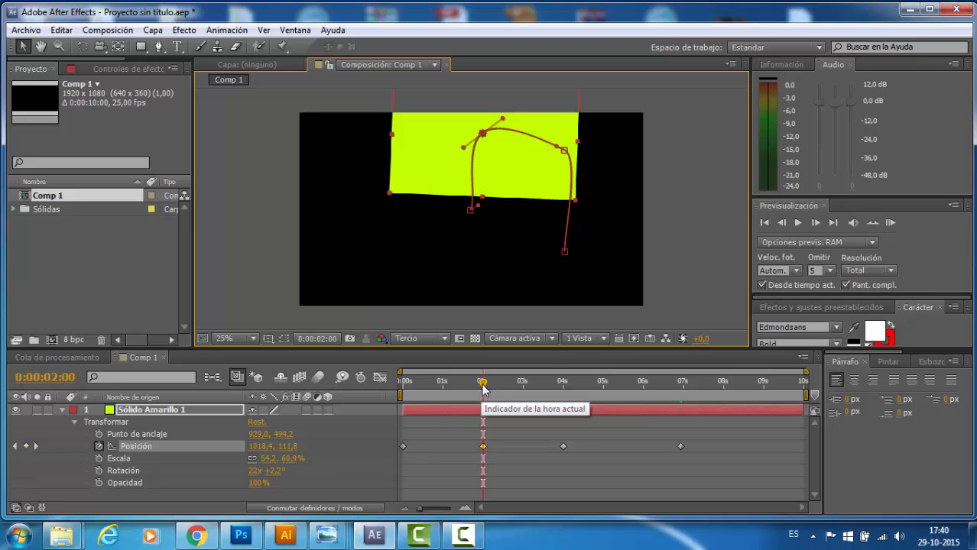
- Add position keyframes that move the solid to 1829,0, 642,0 at 0:00:08:11 and to 1865,0, 258,0 at 0:00:09:06
{"action": "left_click_drag", "start_coordinate": [483, 389], "coordinate": [470, 394]}
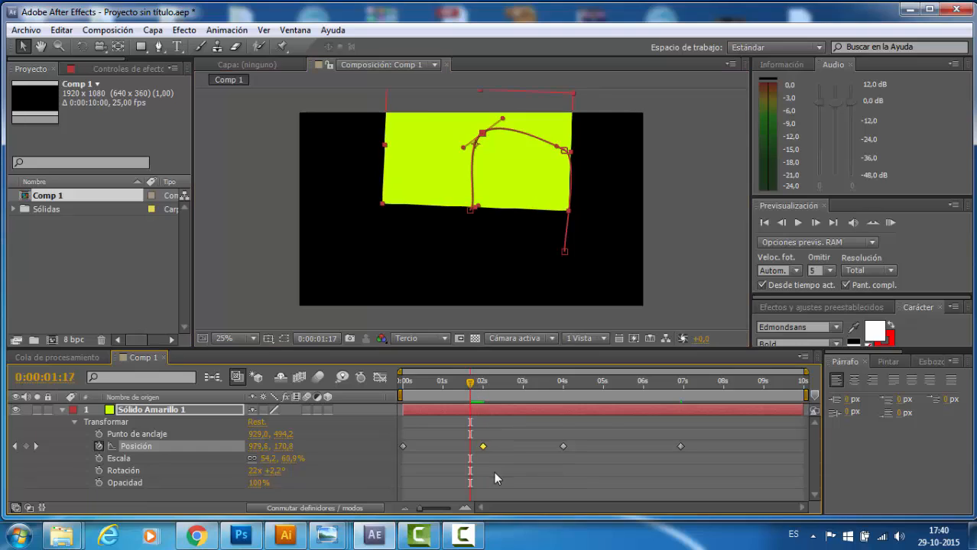
{"action": "left_click", "coordinate": [404, 446]}
{"action": "left_click", "coordinate": [482, 446]}
{"action": "left_click_drag", "start_coordinate": [471, 390], "coordinate": [682, 382]}
{"action": "left_click", "coordinate": [682, 446]}
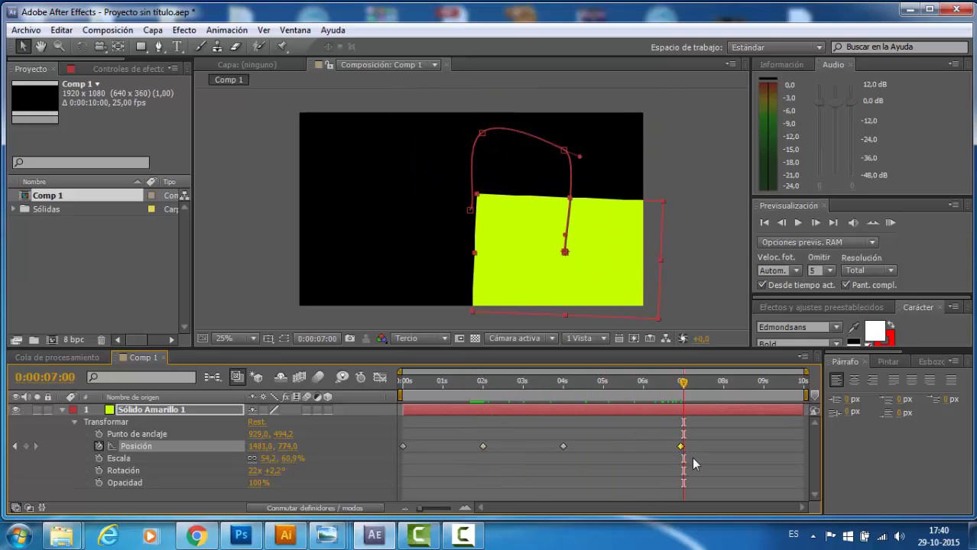
{"action": "left_click", "coordinate": [681, 391]}
{"action": "left_click_drag", "start_coordinate": [681, 391], "coordinate": [742, 393]}
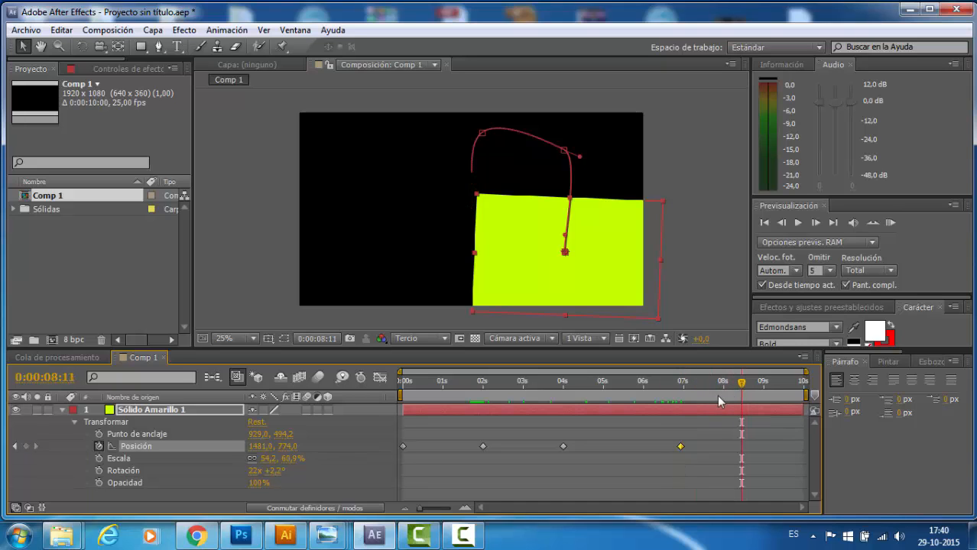
{"action": "left_click_drag", "start_coordinate": [640, 275], "coordinate": [697, 246]}
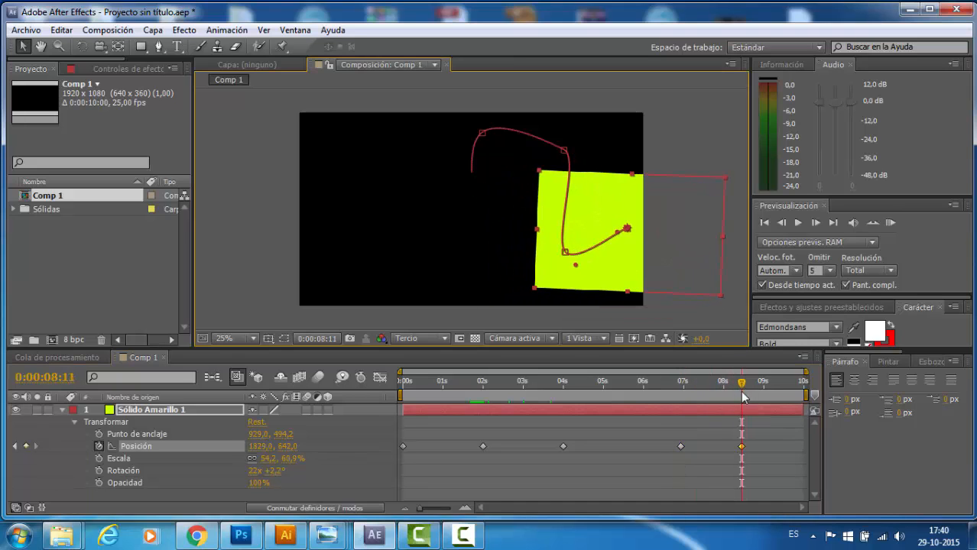
{"action": "left_click_drag", "start_coordinate": [741, 388], "coordinate": [773, 388]}
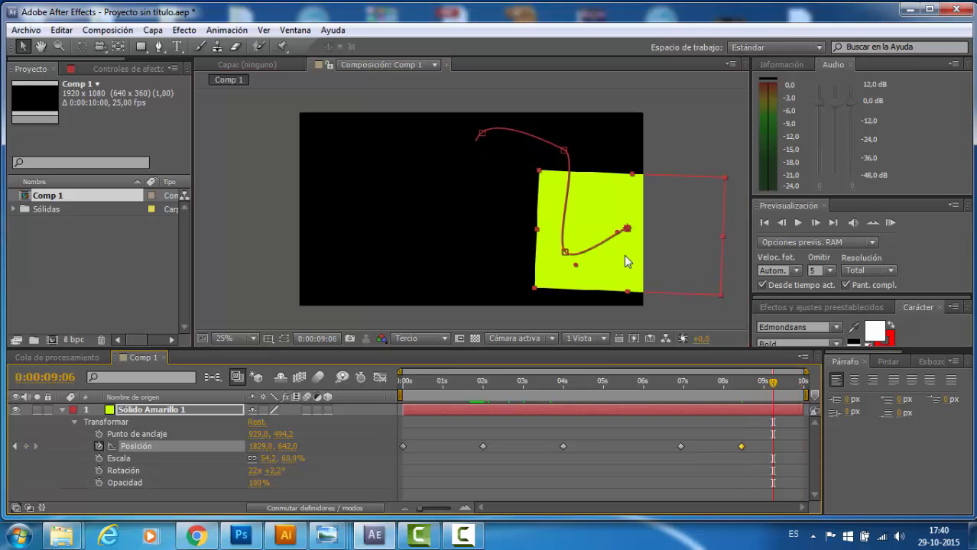
{"action": "left_click_drag", "start_coordinate": [624, 255], "coordinate": [652, 209]}
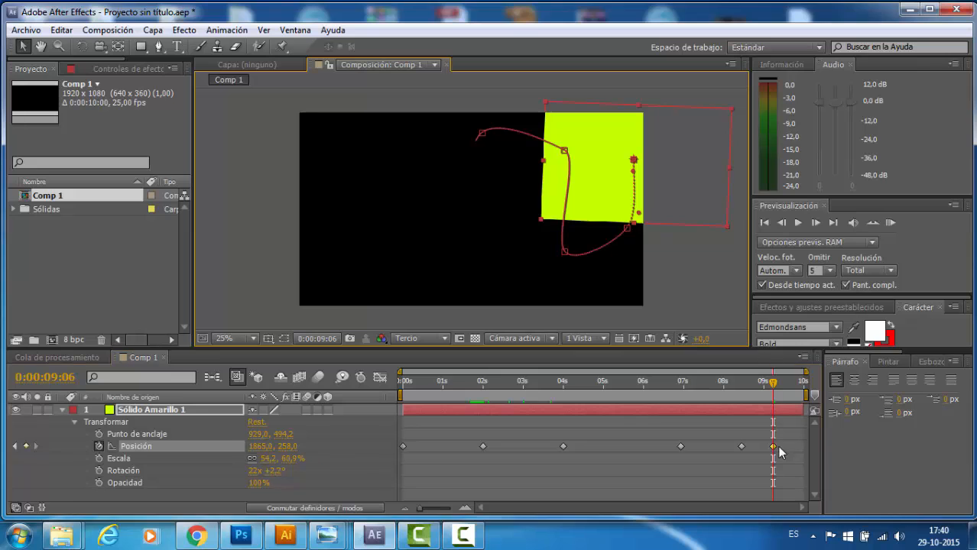
- Scrub the animation back to 0:00:00:00 and delete all of the solid's position keyframes
{"action": "left_click_drag", "start_coordinate": [773, 382], "coordinate": [403, 408]}
{"action": "left_click_drag", "start_coordinate": [475, 407], "coordinate": [363, 417]}
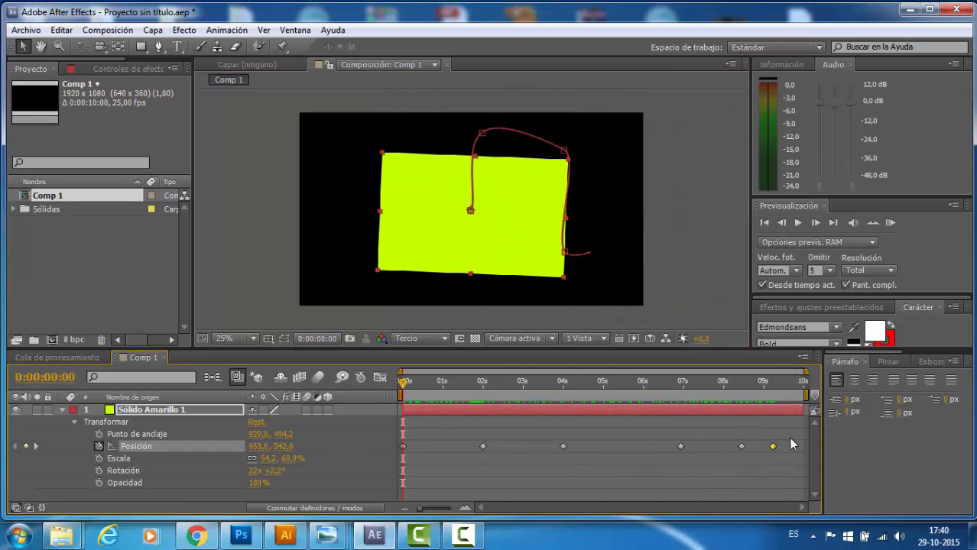
{"action": "left_click_drag", "start_coordinate": [791, 440], "coordinate": [398, 460]}
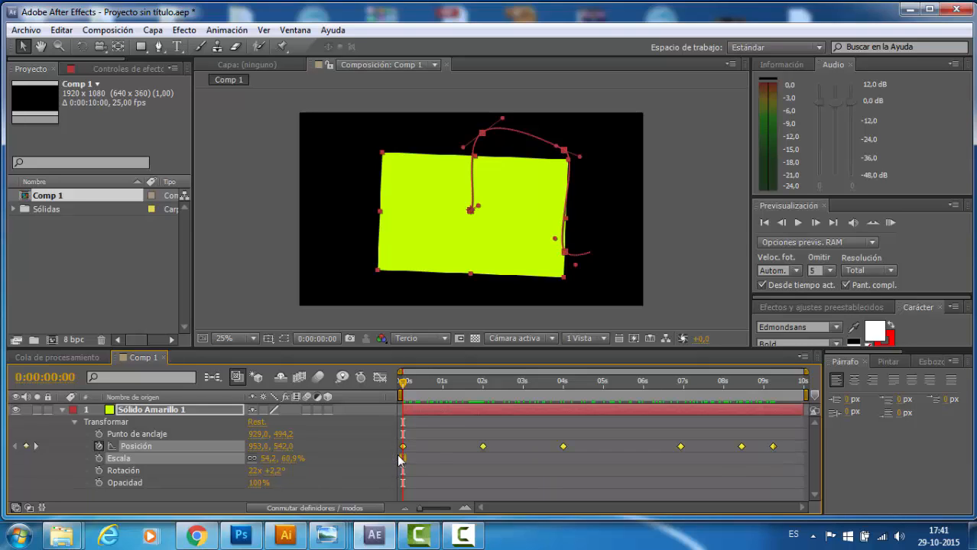
{"action": "key", "text": "Delete"}
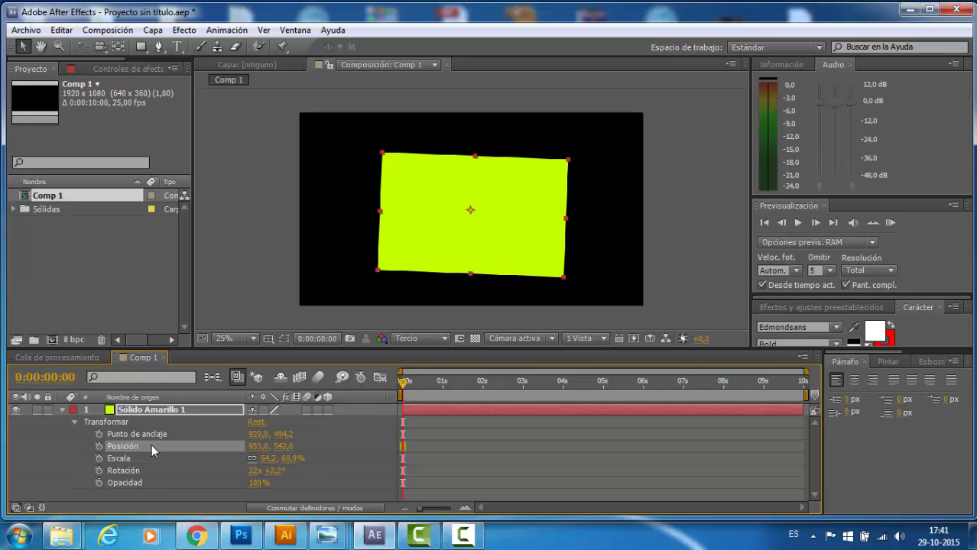
- Turn on position keyframing at 0:00:00:00 and set the position to 1126,0, 790,0 at 0:00:03:07 and about 1215,0, 100,0 at 0:00:05:12
{"action": "left_click", "coordinate": [99, 447]}
{"action": "left_click_drag", "start_coordinate": [401, 382], "coordinate": [535, 395]}
{"action": "left_click_drag", "start_coordinate": [259, 447], "coordinate": [474, 443]}
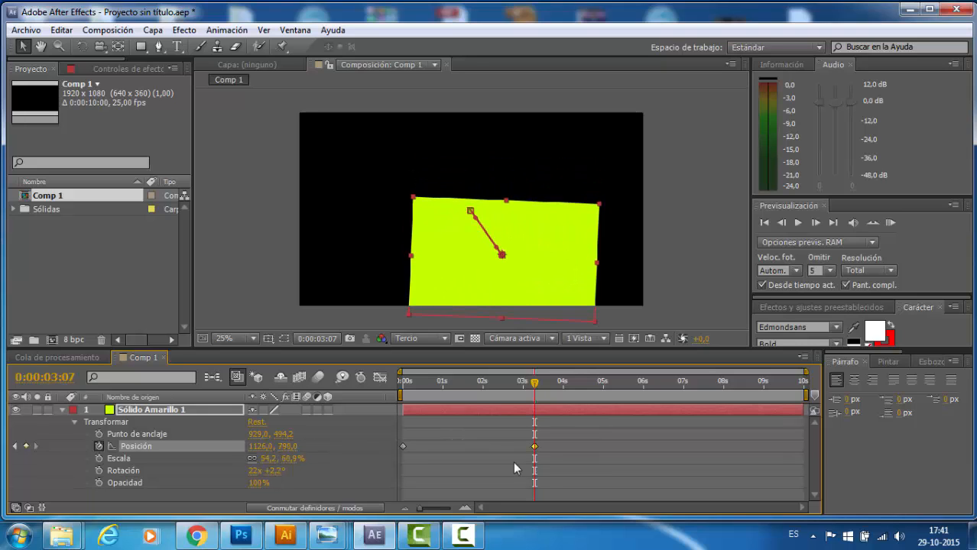
{"action": "left_click", "coordinate": [548, 383]}
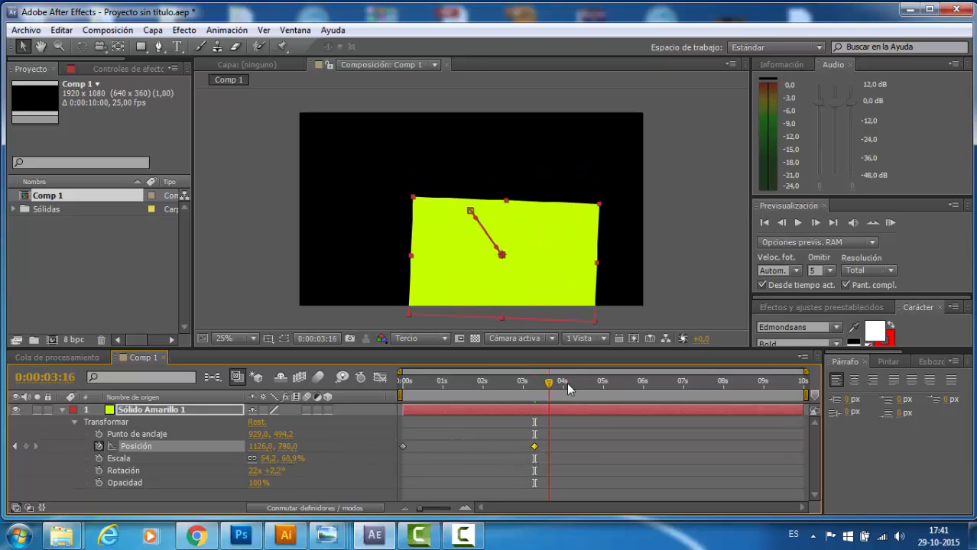
{"action": "left_click_drag", "start_coordinate": [568, 390], "coordinate": [623, 388]}
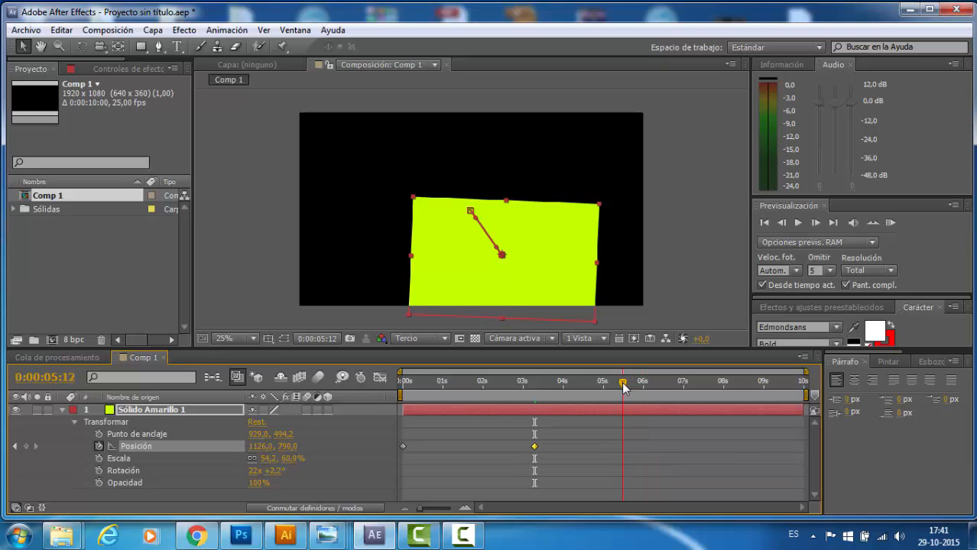
{"action": "left_click_drag", "start_coordinate": [260, 447], "coordinate": [58, 484]}
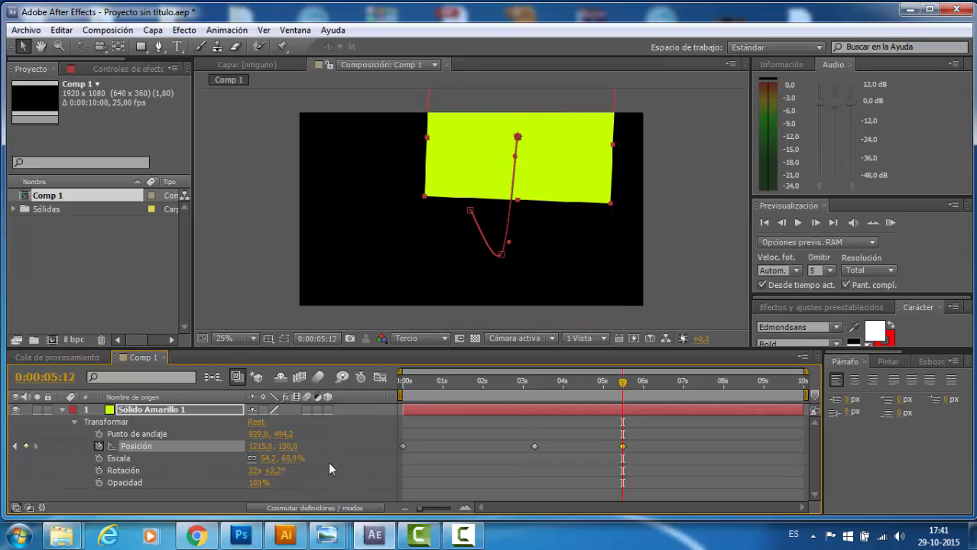
{"action": "left_click_drag", "start_coordinate": [287, 446], "coordinate": [280, 446]}
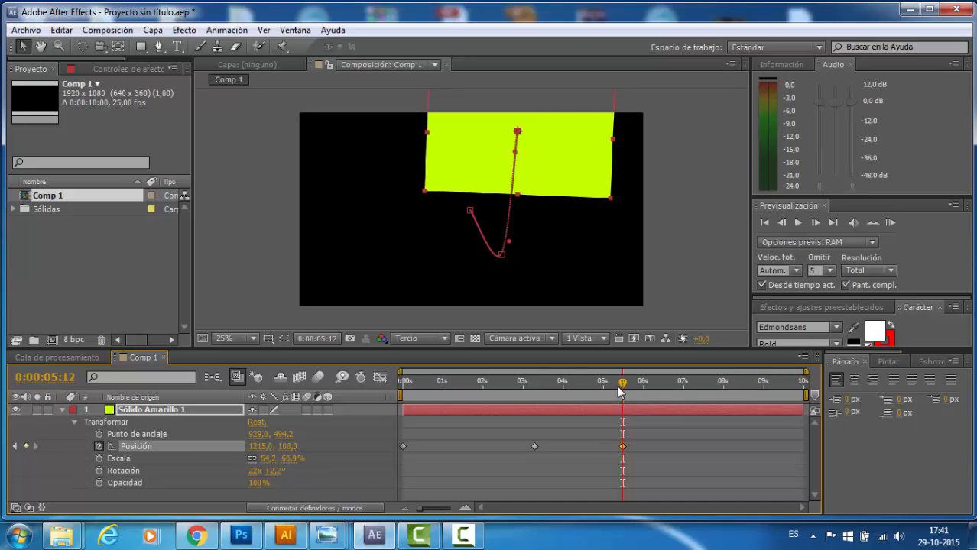
- Set the solid's position to 1560,0, 214,0 at 0:00:08:14 and to another spot at 0:00:09:24, then scrub back to the start
{"action": "left_click_drag", "start_coordinate": [620, 389], "coordinate": [747, 387]}
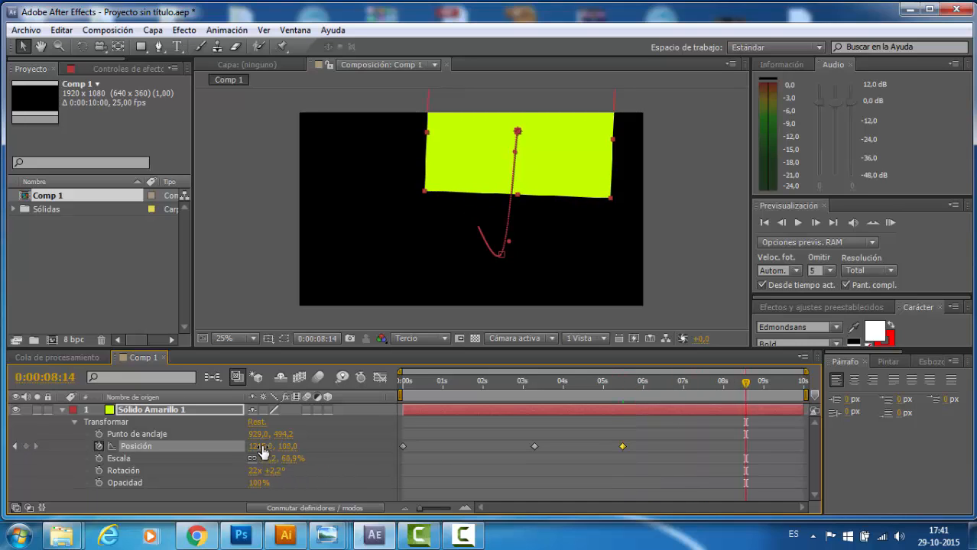
{"action": "left_click_drag", "start_coordinate": [263, 452], "coordinate": [371, 448]}
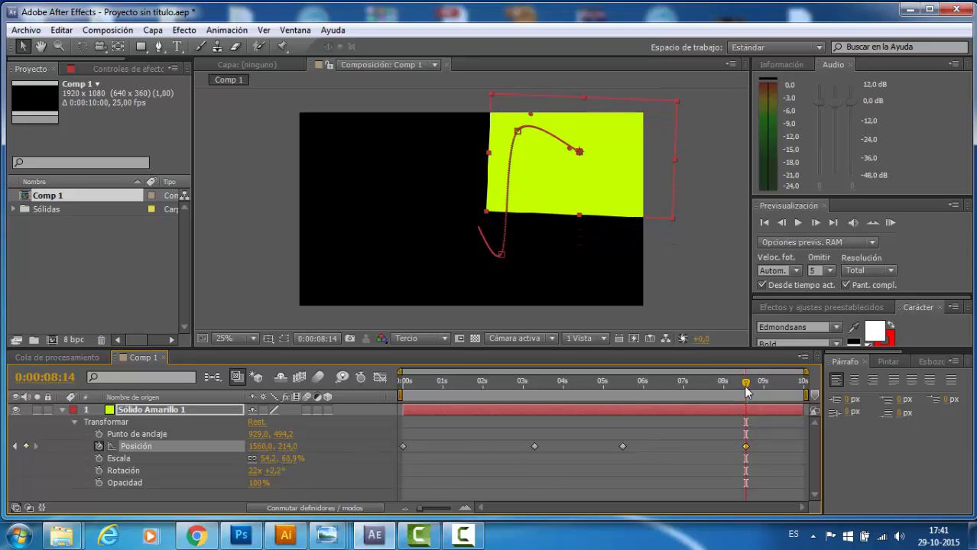
{"action": "left_click_drag", "start_coordinate": [746, 383], "coordinate": [807, 384]}
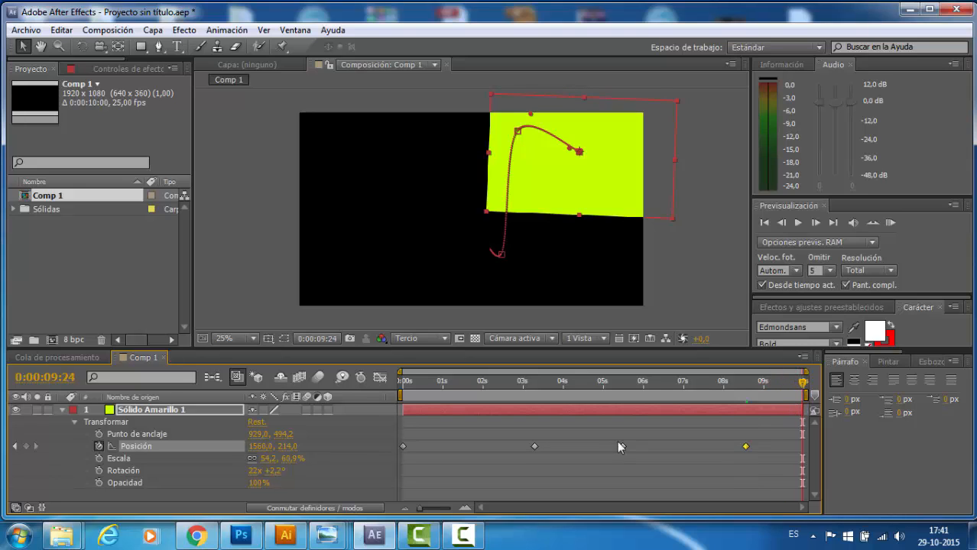
{"action": "left_click_drag", "start_coordinate": [271, 448], "coordinate": [652, 404]}
{"action": "left_click_drag", "start_coordinate": [258, 449], "coordinate": [229, 446]}
{"action": "left_click_drag", "start_coordinate": [803, 383], "coordinate": [379, 423]}
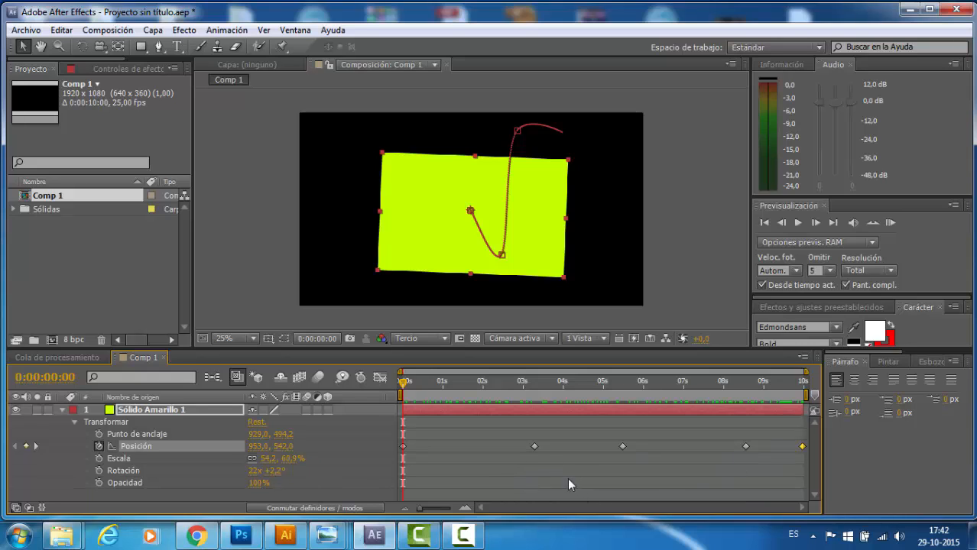
- Select the solid's whole row of position keyframes and delete them
{"action": "left_click", "coordinate": [482, 471]}
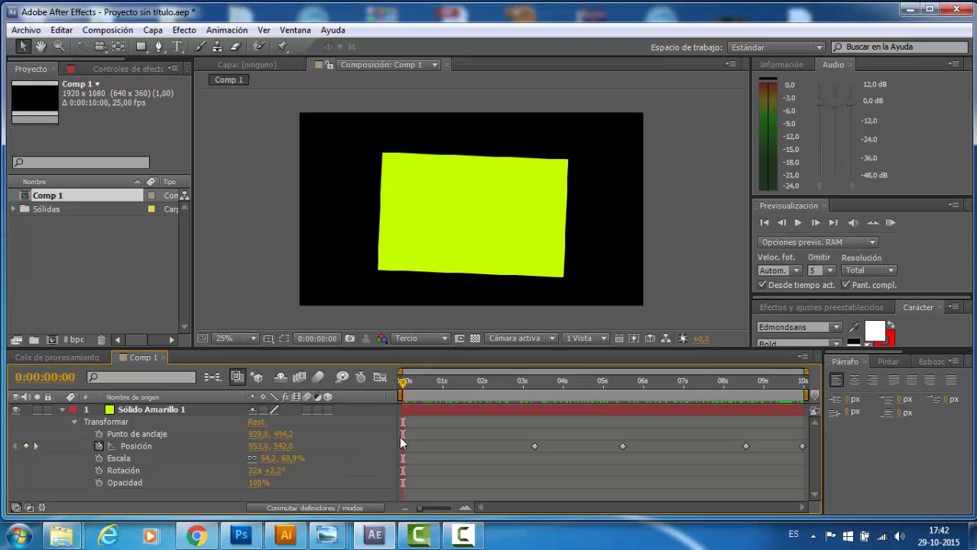
{"action": "left_click_drag", "start_coordinate": [394, 442], "coordinate": [817, 458]}
{"action": "key", "text": "Delete"}
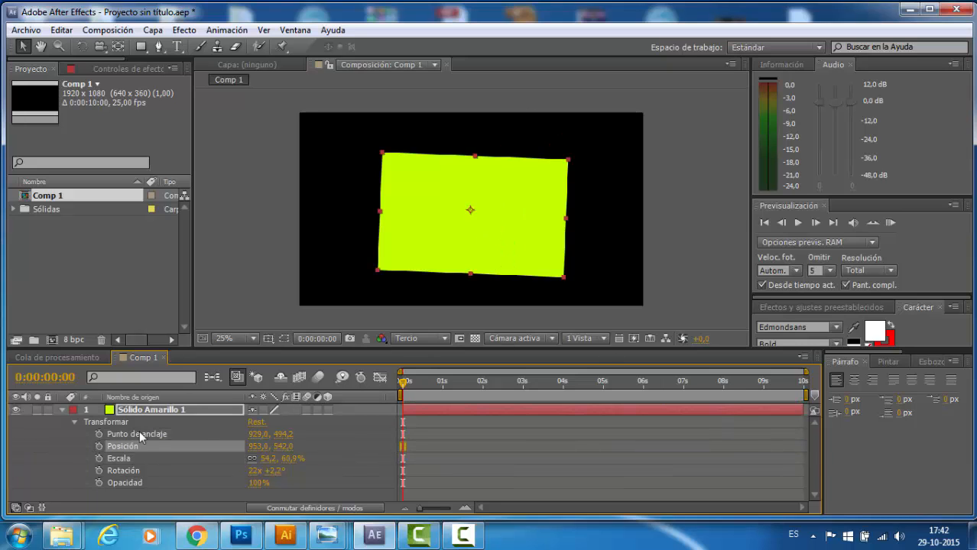
- Turn on position keyframing at 0:00:00:00 and add keyframes without moving the solid at 0:00:02:08, 0:00:05:00 and 0:00:09:24
{"action": "left_click", "coordinate": [98, 446]}
{"action": "left_click_drag", "start_coordinate": [403, 382], "coordinate": [496, 390]}
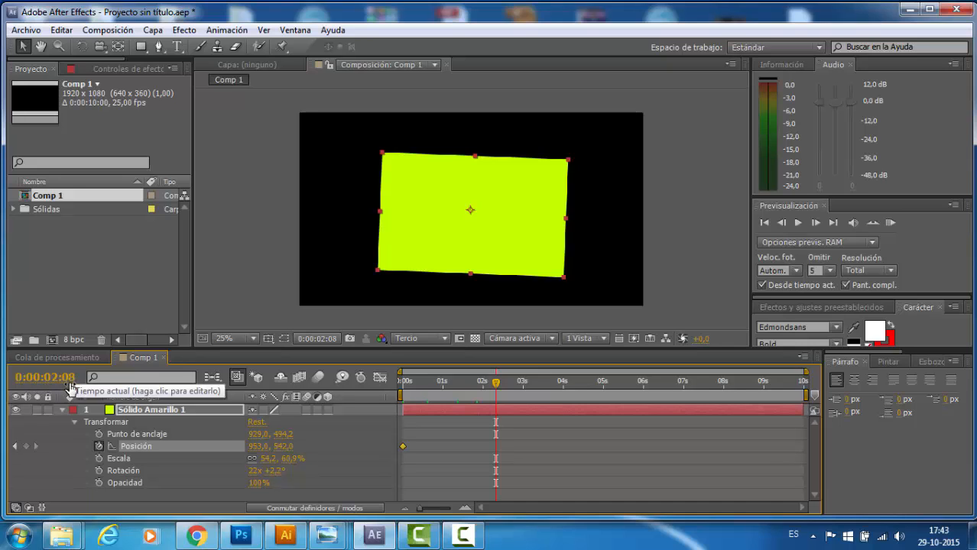
{"action": "left_click", "coordinate": [25, 447]}
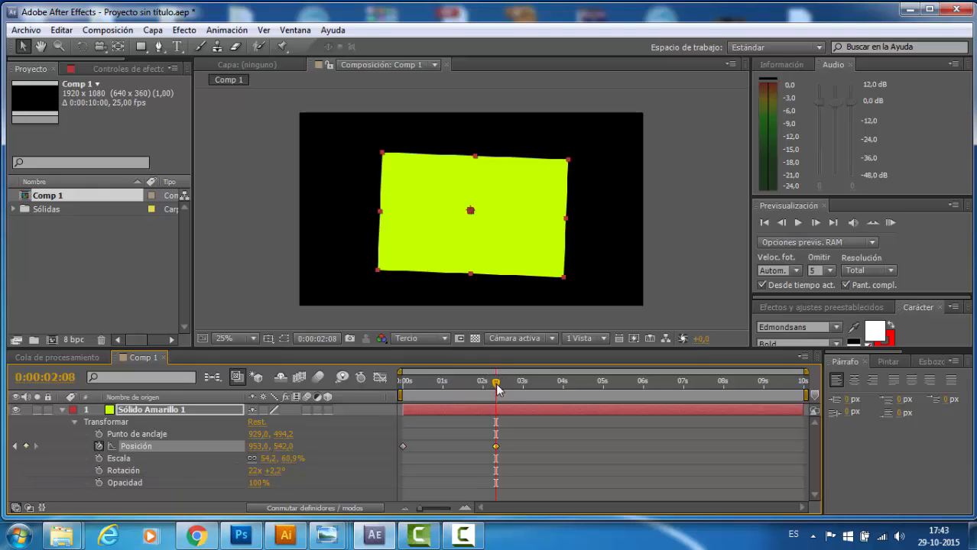
{"action": "left_click_drag", "start_coordinate": [497, 389], "coordinate": [804, 395]}
{"action": "left_click", "coordinate": [25, 448]}
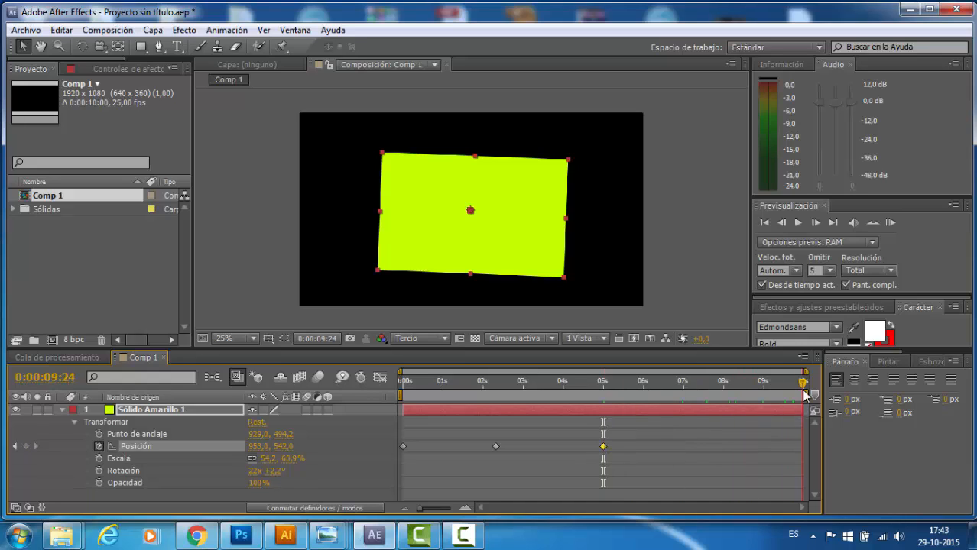
{"action": "left_click", "coordinate": [25, 447]}
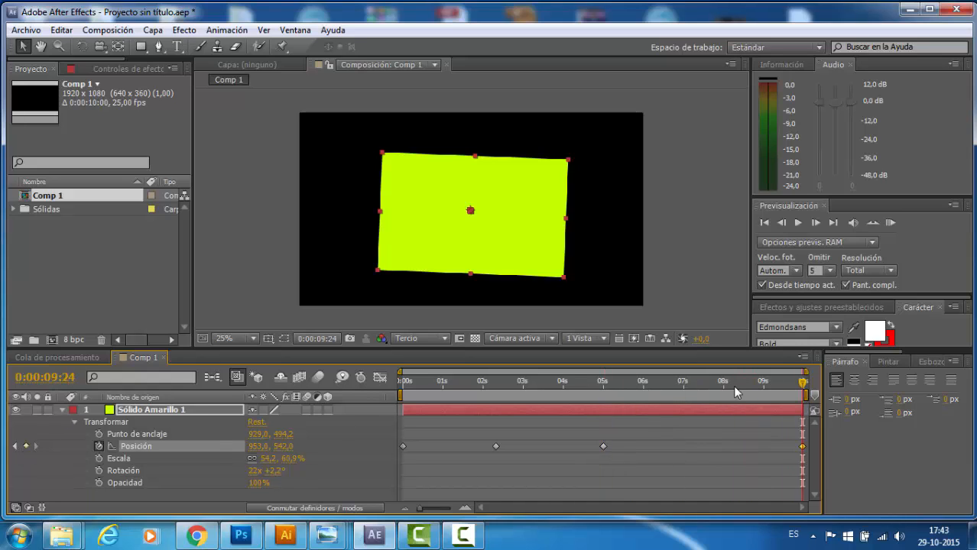
- Go from the start to the position keyframe at 0:00:02:08 and move the solid to 1477,0, 858,0
{"action": "left_click_drag", "start_coordinate": [802, 386], "coordinate": [372, 418]}
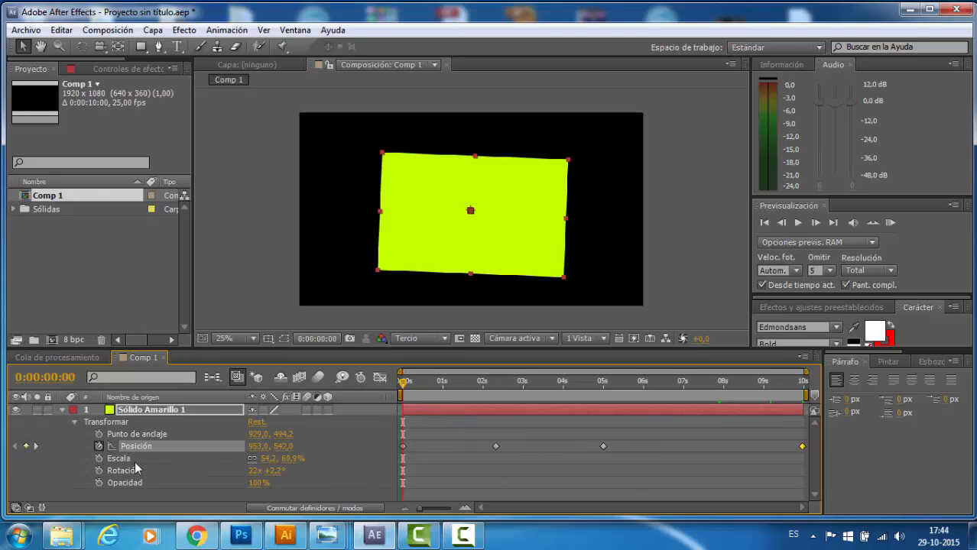
{"action": "left_click", "coordinate": [36, 446]}
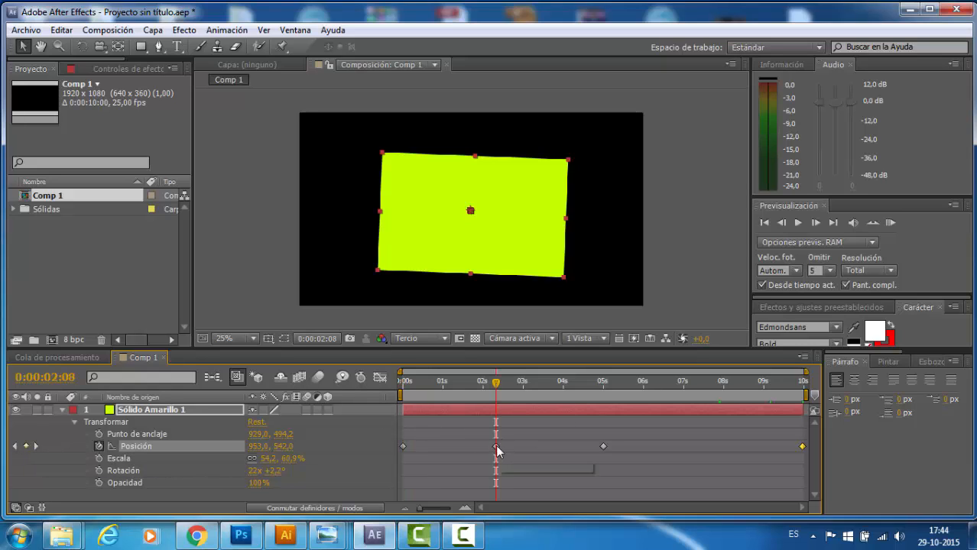
{"action": "left_click", "coordinate": [496, 446]}
{"action": "left_click_drag", "start_coordinate": [538, 233], "coordinate": [629, 288]}
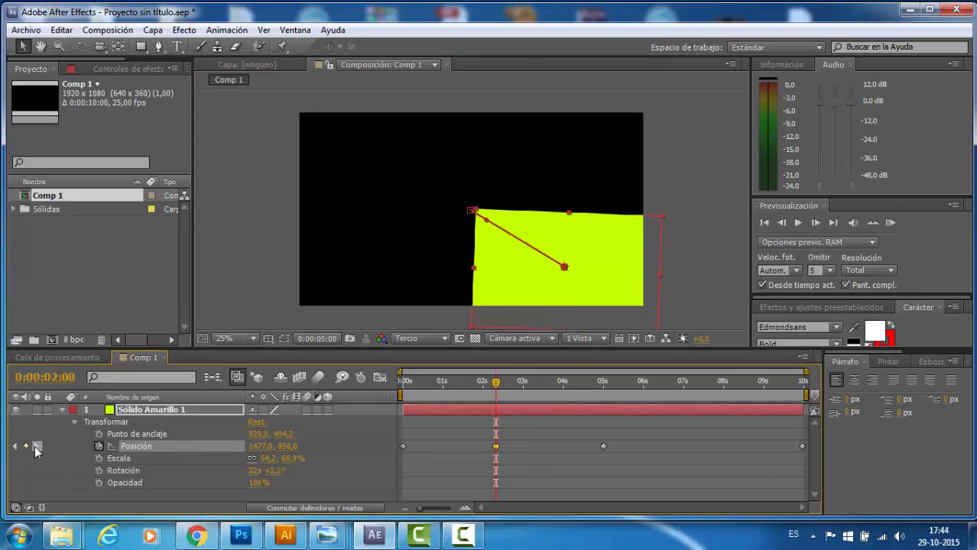
- Move the solid to 125,0, 638,0 at the 0:00:05:00 keyframe and to 1177,0, 118,0 at the 0:00:09:24 keyframe
{"action": "left_click", "coordinate": [35, 446]}
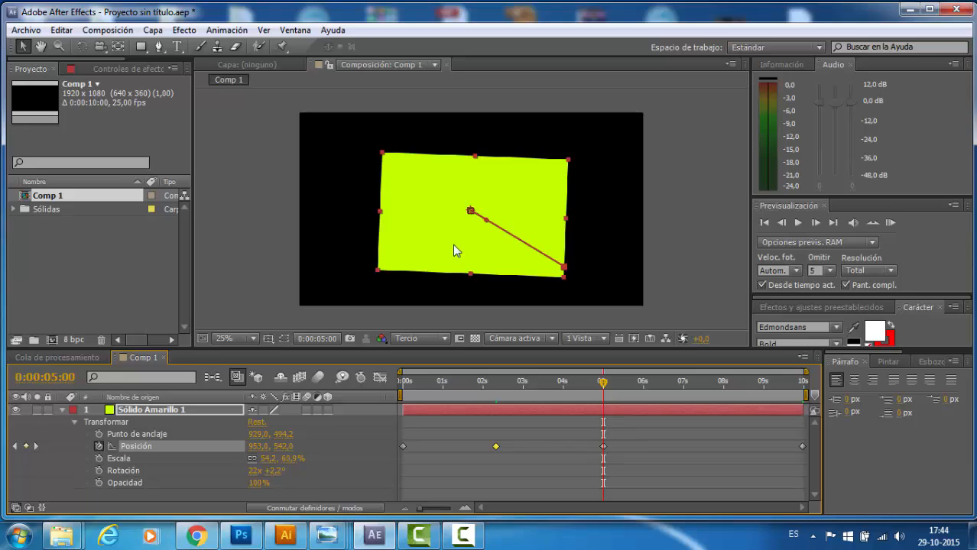
{"action": "left_click_drag", "start_coordinate": [454, 250], "coordinate": [304, 266]}
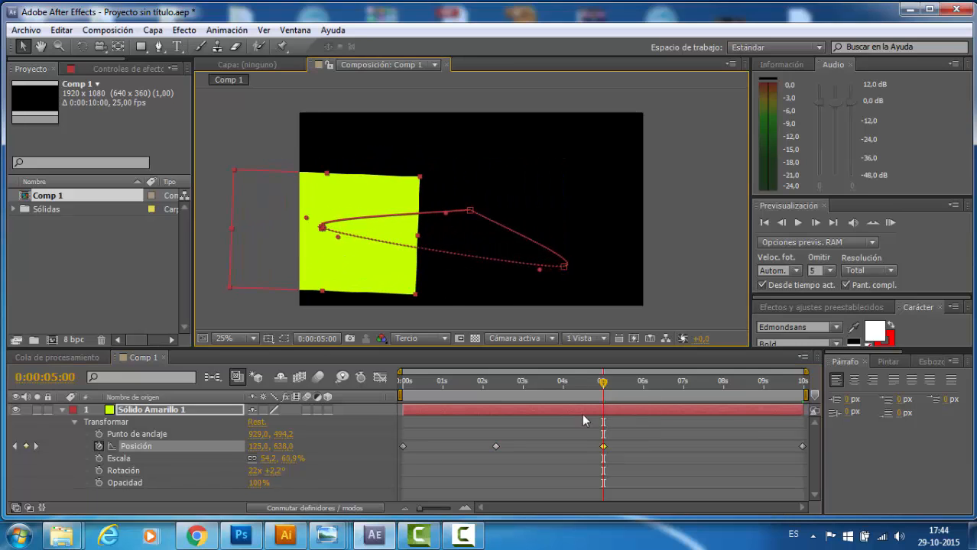
{"action": "left_click", "coordinate": [35, 446]}
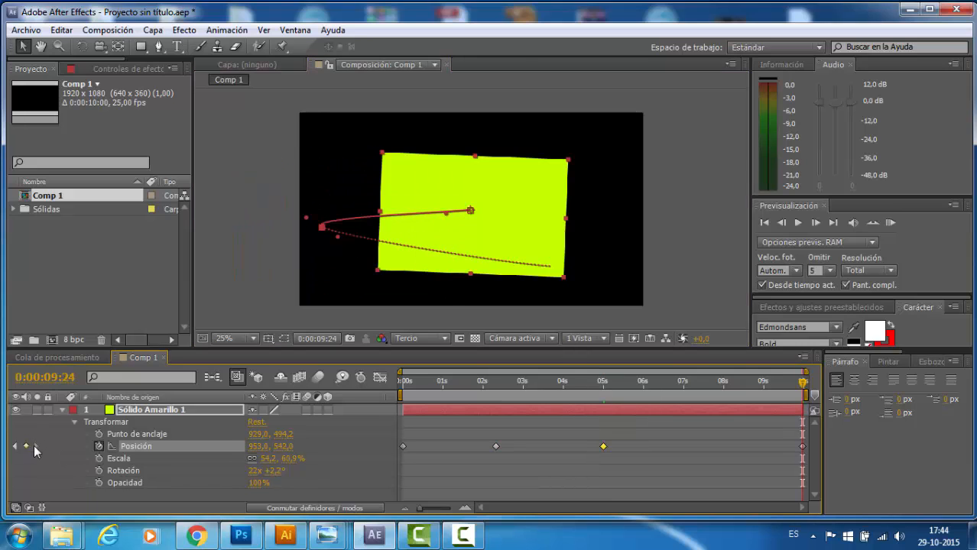
{"action": "left_click_drag", "start_coordinate": [519, 224], "coordinate": [558, 149]}
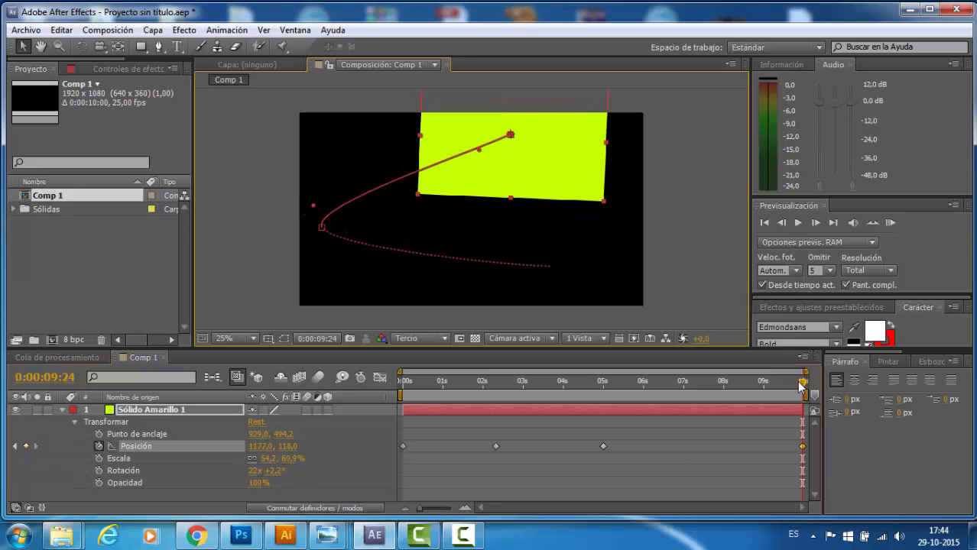
- Add a position keyframe one frame before 0:00:05:00, at 0:00:04:24, by moving the solid down to about 125,7, 1034,0
{"action": "left_click_drag", "start_coordinate": [800, 378], "coordinate": [322, 431]}
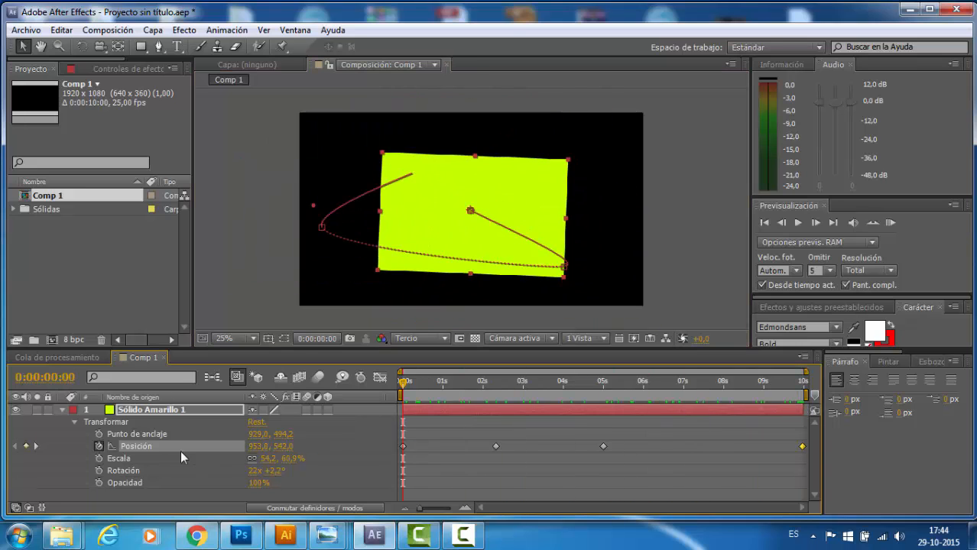
{"action": "left_click", "coordinate": [35, 446]}
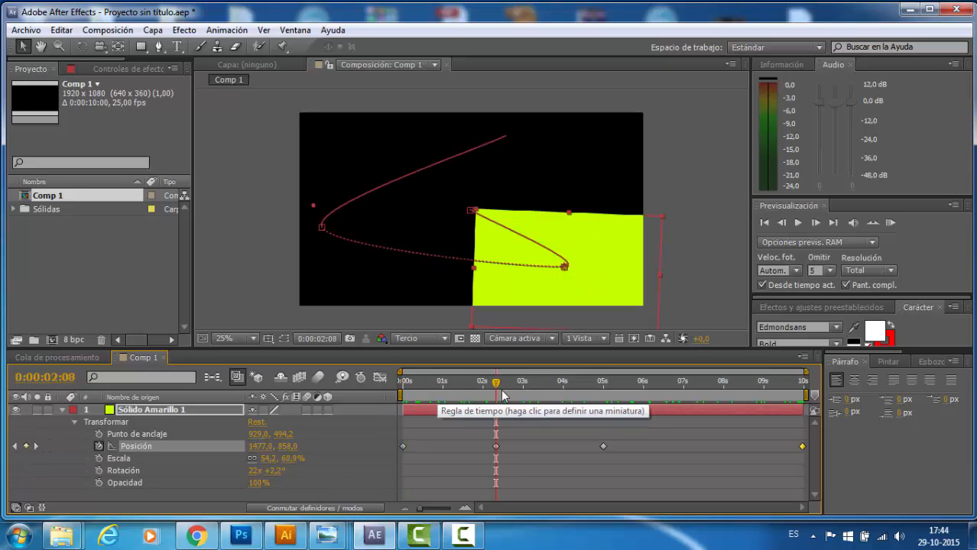
{"action": "left_click_drag", "start_coordinate": [497, 385], "coordinate": [602, 403]}
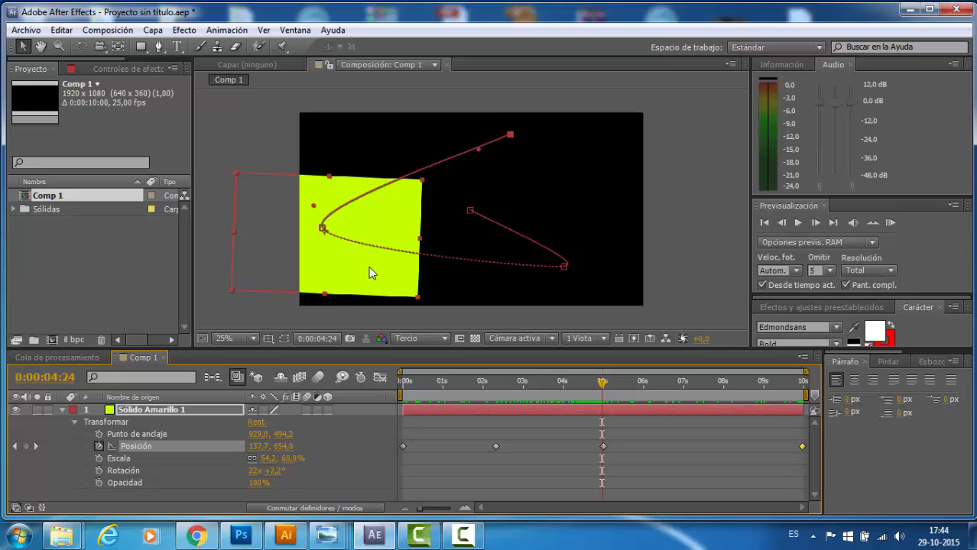
{"action": "left_click_drag", "start_coordinate": [371, 273], "coordinate": [369, 341]}
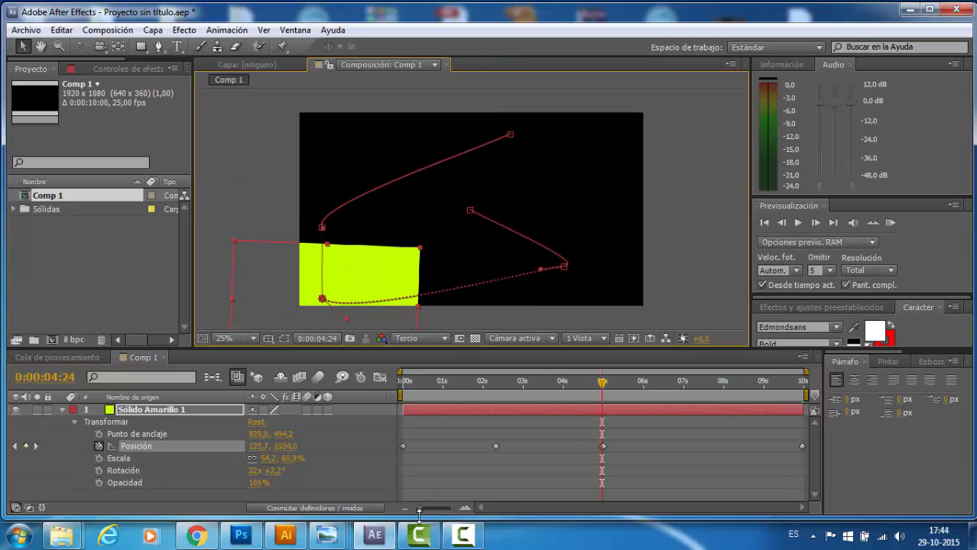
{"action": "left_click_drag", "start_coordinate": [420, 510], "coordinate": [447, 512]}
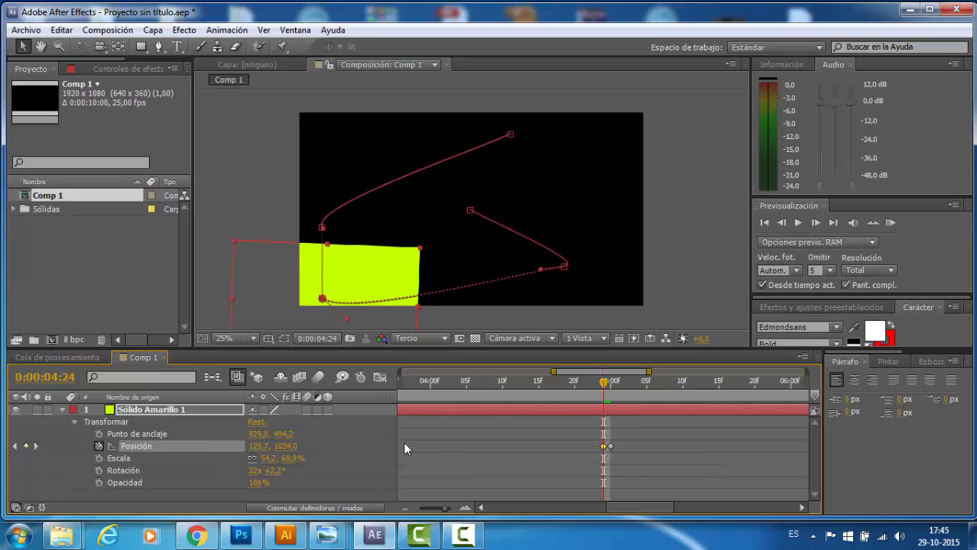
- Delete the solid's position keyframe at 0:00:04:24
{"action": "key", "text": "Delete"}
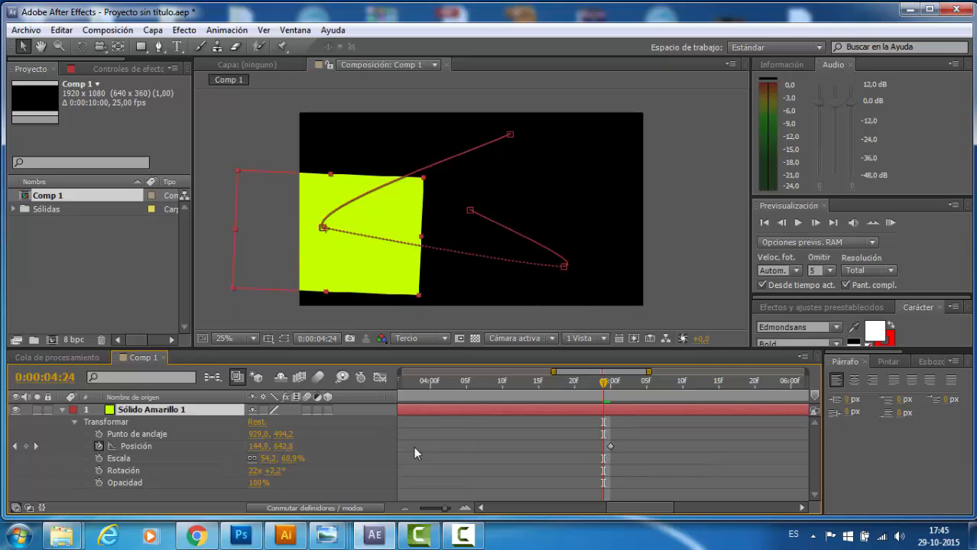
{"action": "left_click_drag", "start_coordinate": [446, 511], "coordinate": [426, 515]}
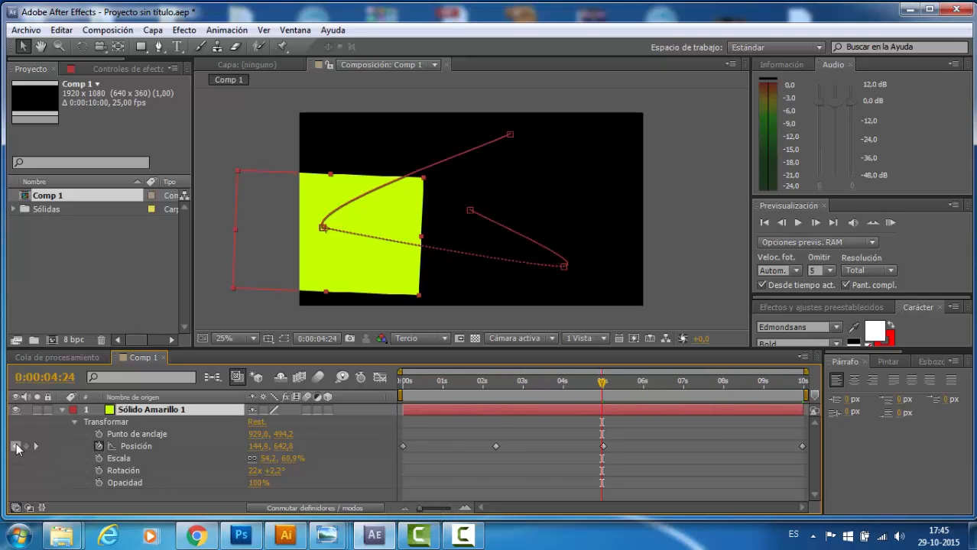
- Go through the solid's position keyframes to the last at 0:00:09:24, back to the first at 0:00:00:00, and forward to 0:00:05:00
{"action": "left_click", "coordinate": [15, 447]}
{"action": "left_click", "coordinate": [35, 447]}
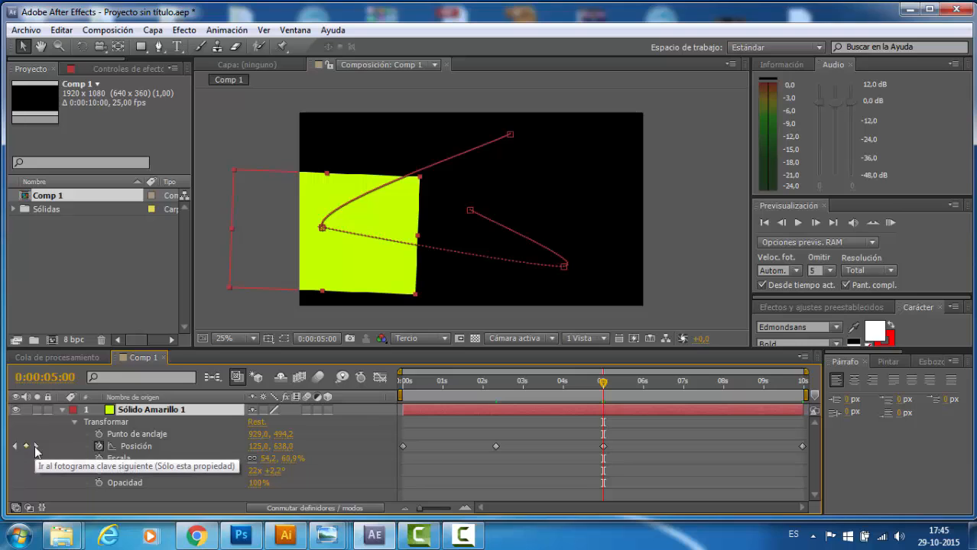
{"action": "left_click", "coordinate": [35, 446]}
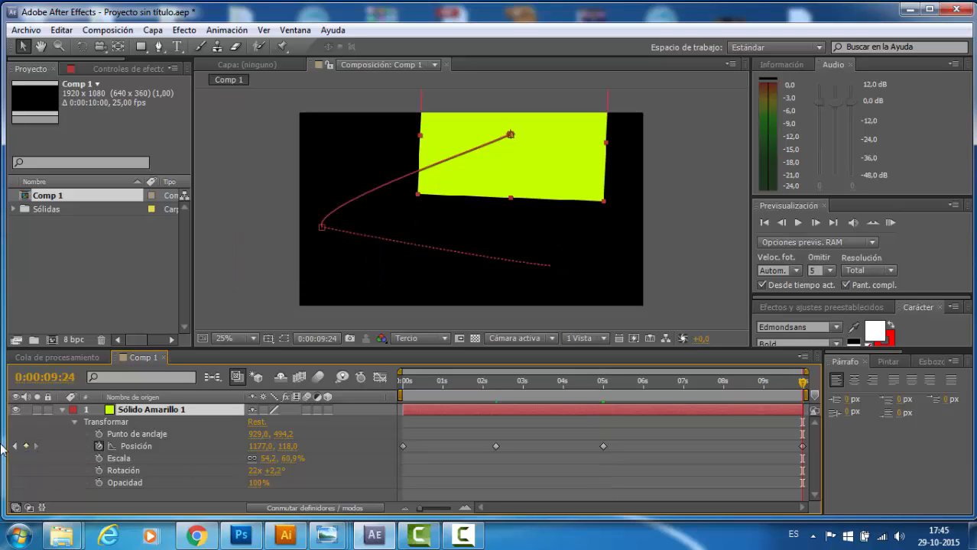
{"action": "left_click", "coordinate": [16, 447]}
{"action": "left_click", "coordinate": [16, 447]}
{"action": "left_click", "coordinate": [15, 446]}
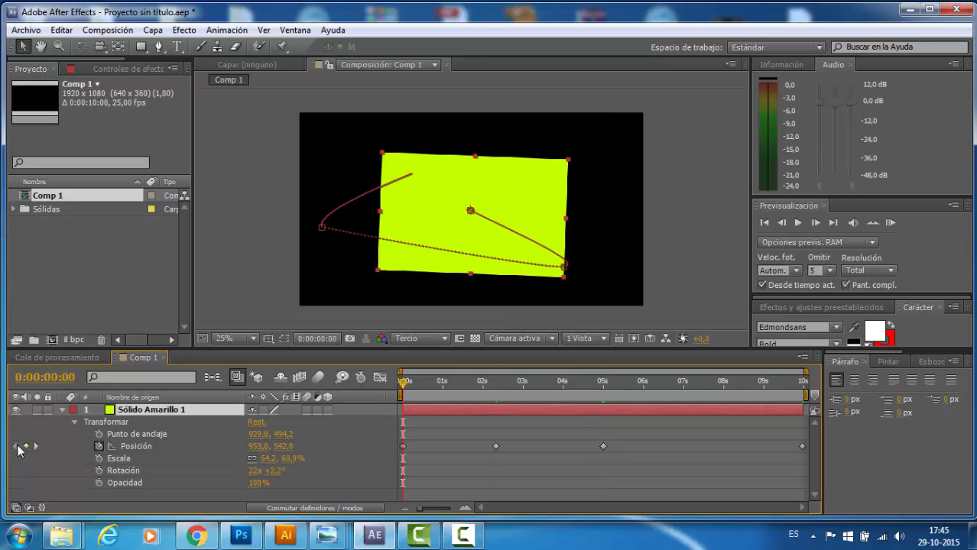
{"action": "left_click", "coordinate": [36, 446]}
{"action": "left_click", "coordinate": [36, 446]}
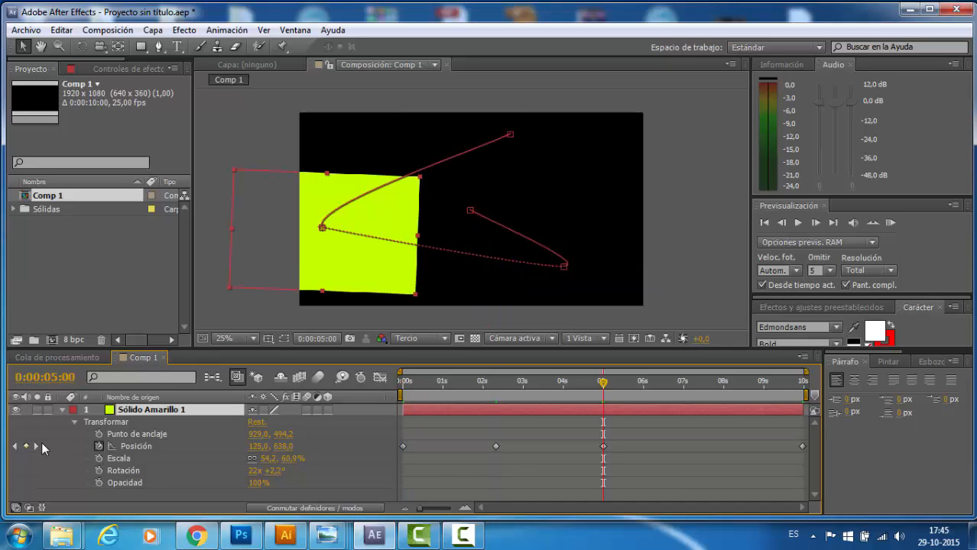